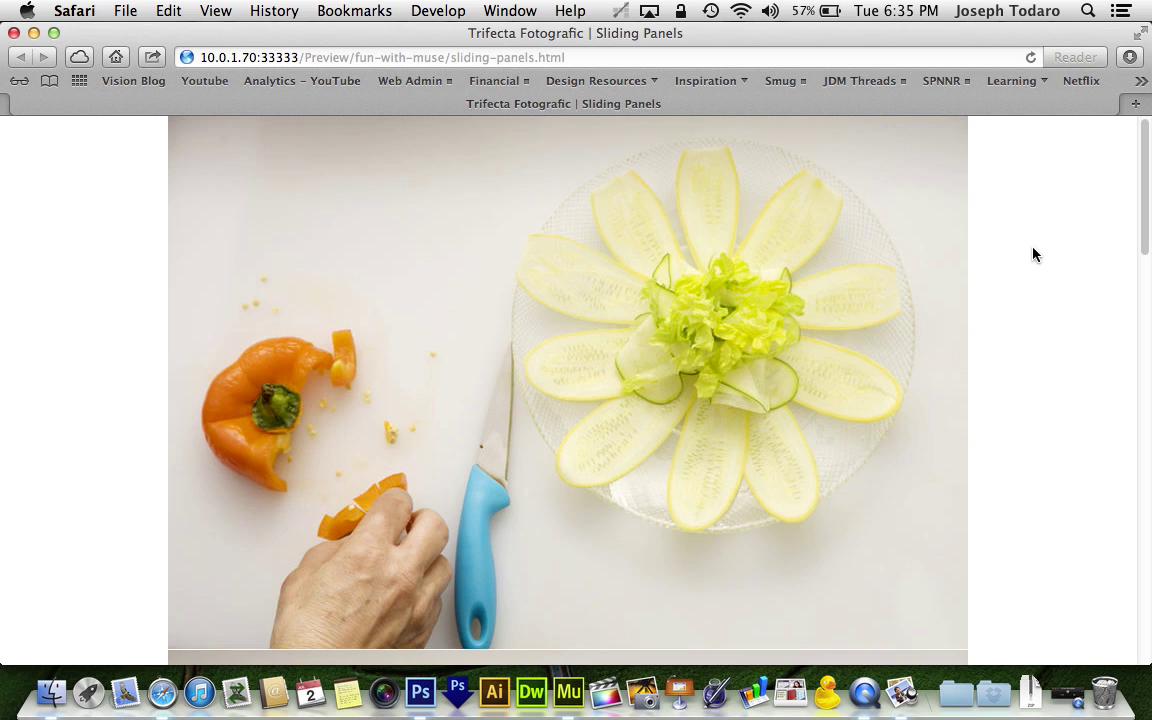
- Switch back to Adobe Muse and open the Tutorial 10 page
{"action": "scroll", "coordinate": [1035, 254], "scroll_direction": "down", "scroll_amount": 10}
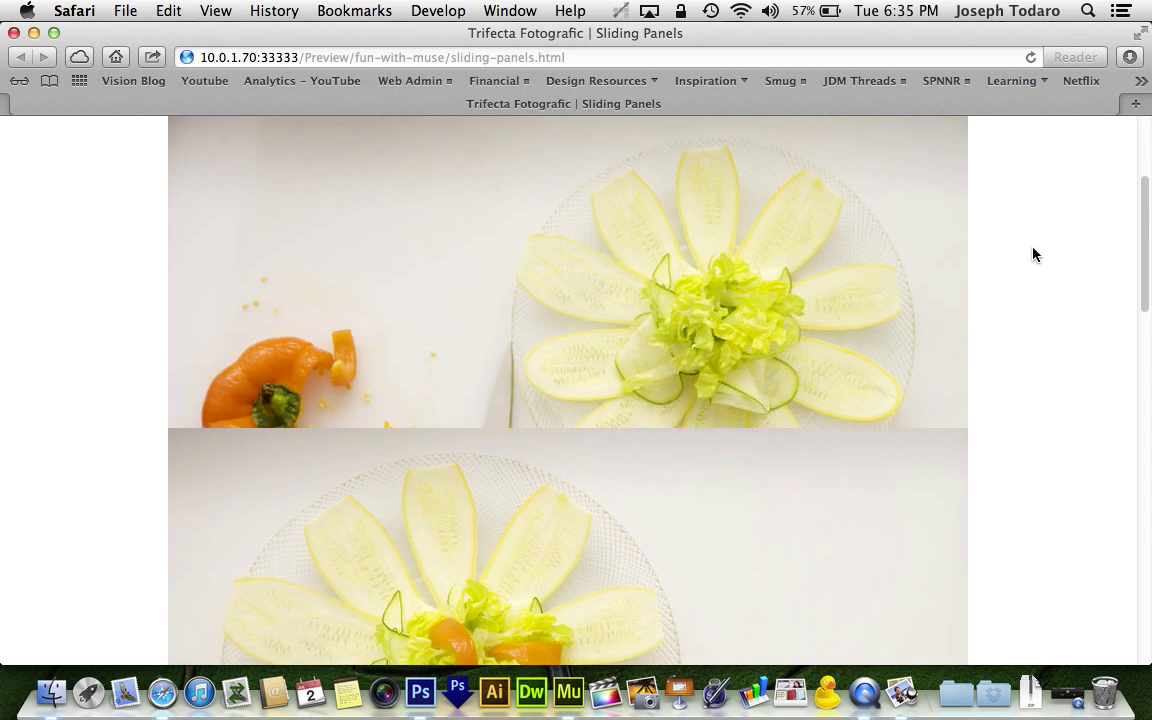
{"action": "scroll", "coordinate": [1034, 254], "scroll_direction": "down", "scroll_amount": 10}
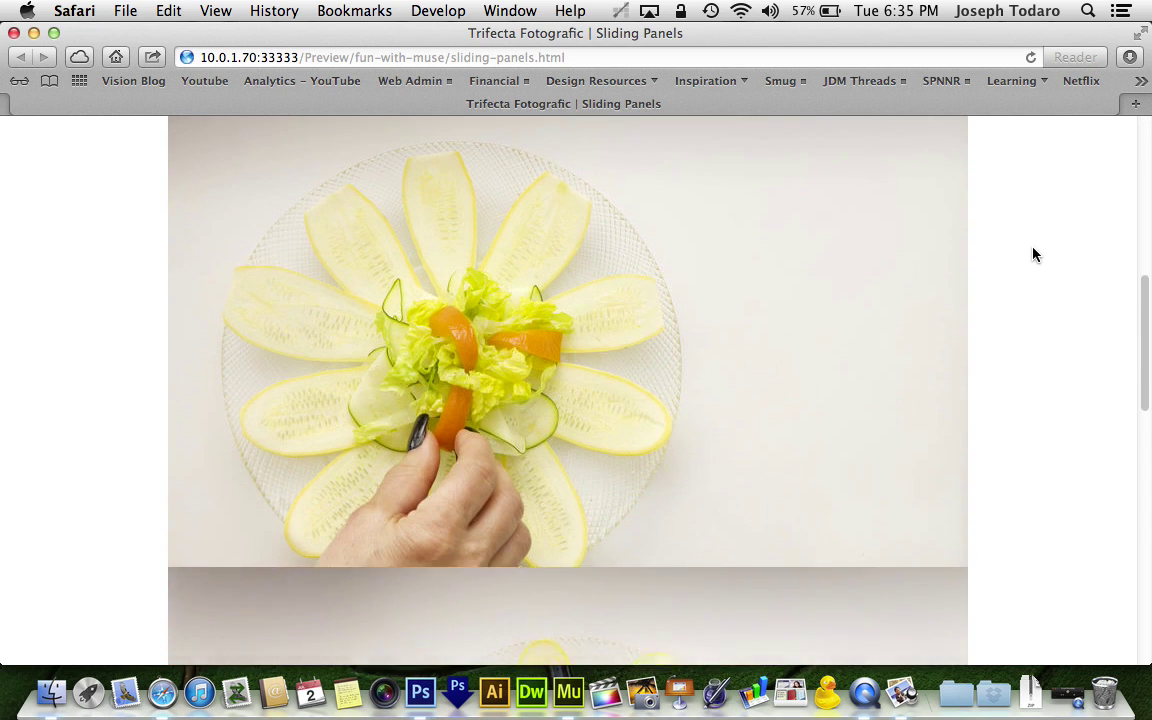
{"action": "scroll", "coordinate": [1034, 254], "scroll_direction": "down", "scroll_amount": 5}
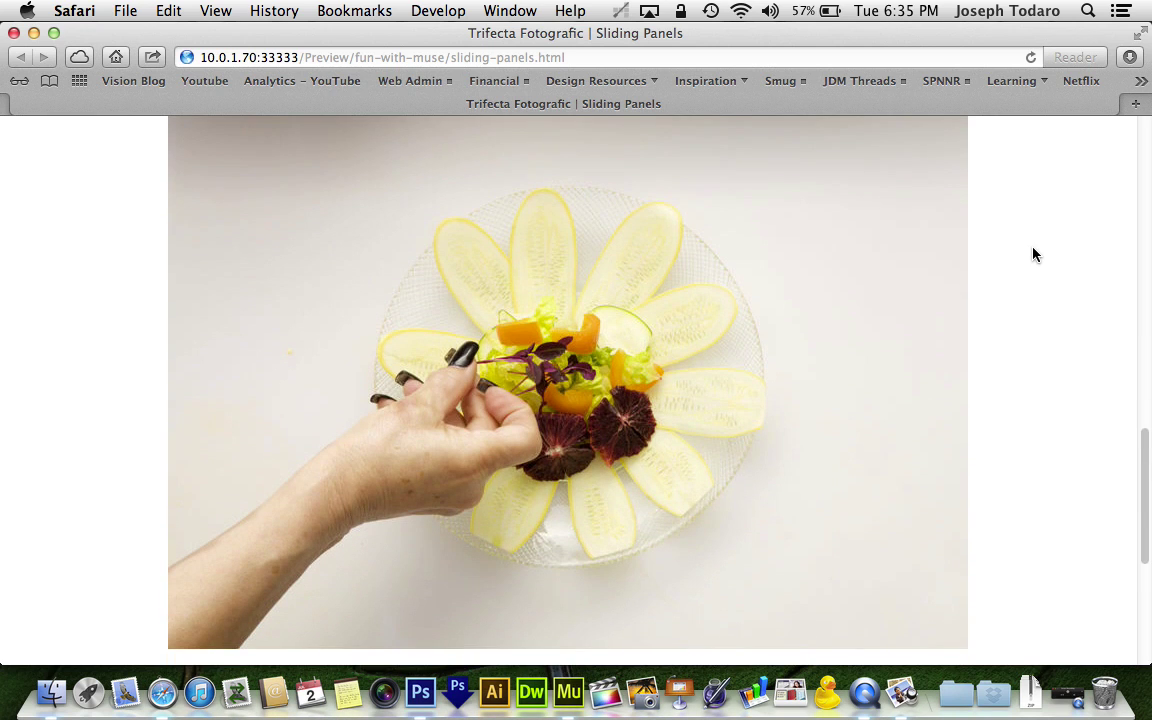
{"action": "scroll", "coordinate": [1034, 254], "scroll_direction": "up", "scroll_amount": 20}
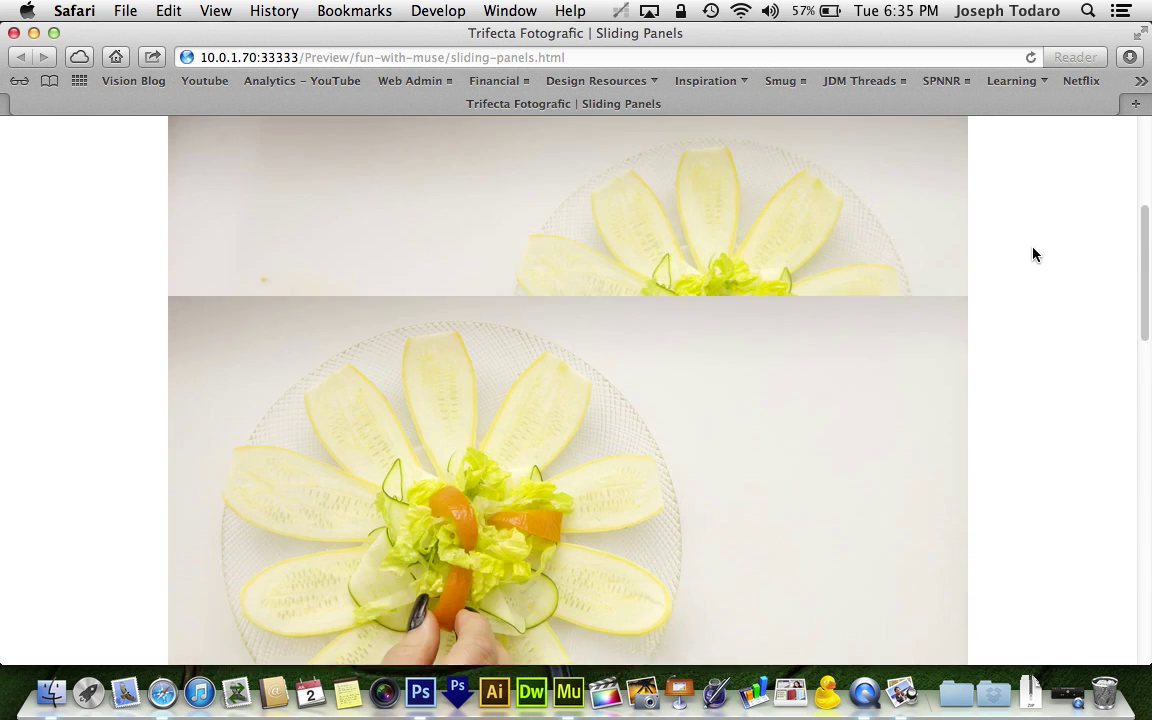
{"action": "scroll", "coordinate": [1034, 254], "scroll_direction": "down", "scroll_amount": 5}
{"action": "scroll", "coordinate": [1034, 254], "scroll_direction": "up", "scroll_amount": 5}
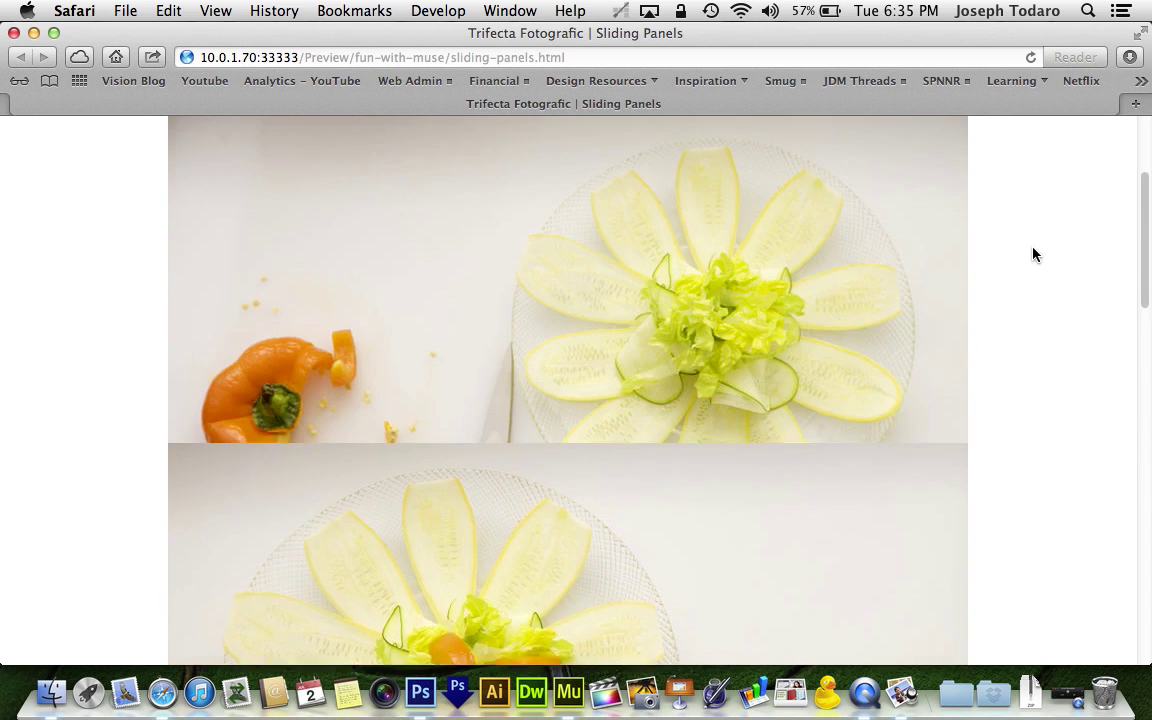
{"action": "scroll", "coordinate": [1034, 254], "scroll_direction": "down", "scroll_amount": 5}
{"action": "scroll", "coordinate": [1034, 254], "scroll_direction": "up", "scroll_amount": 5}
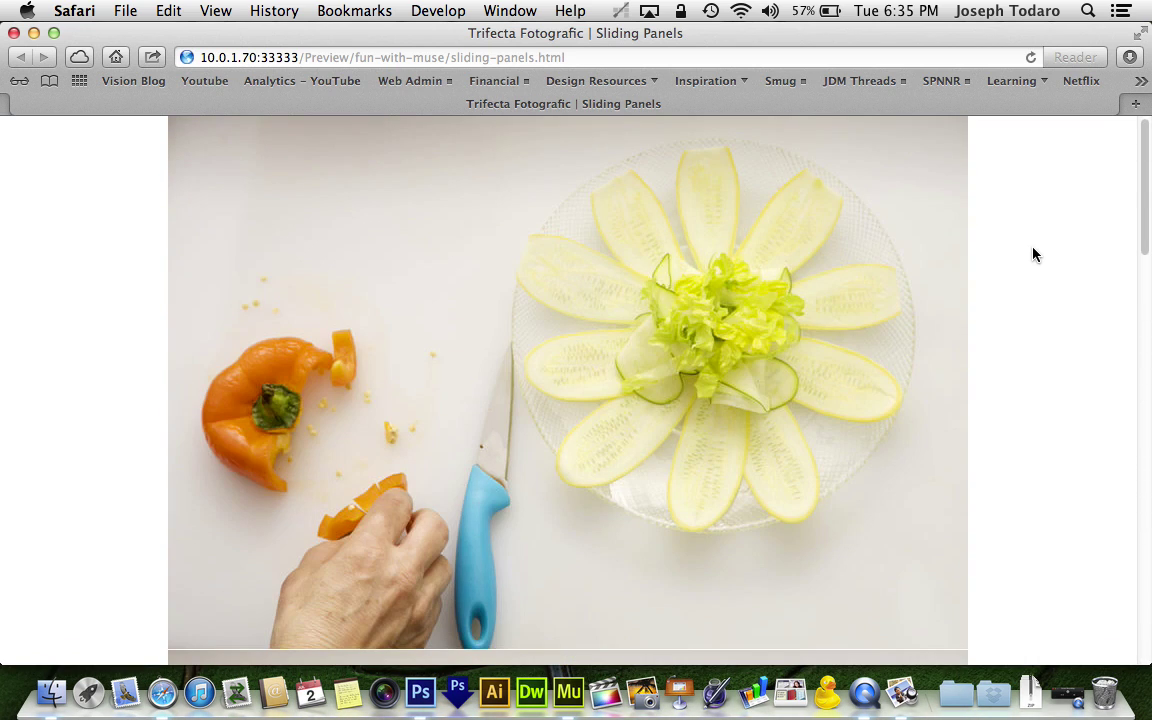
{"action": "key", "text": "super+Tab"}
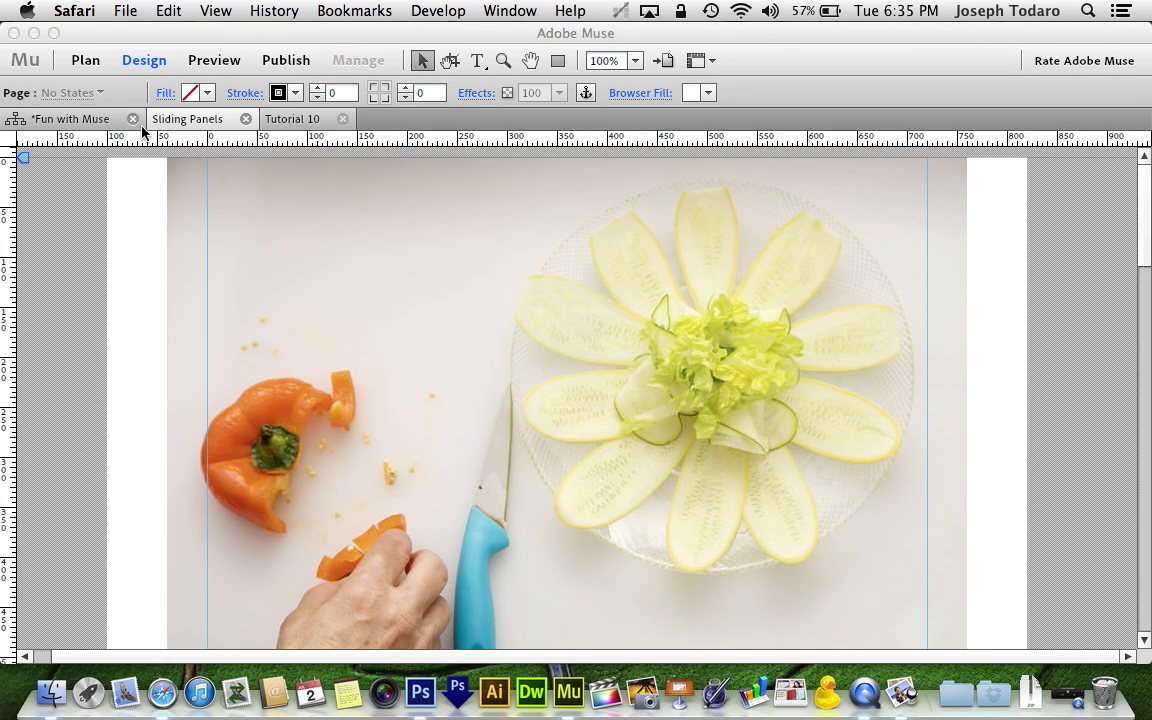
{"action": "left_click", "coordinate": [300, 119]}
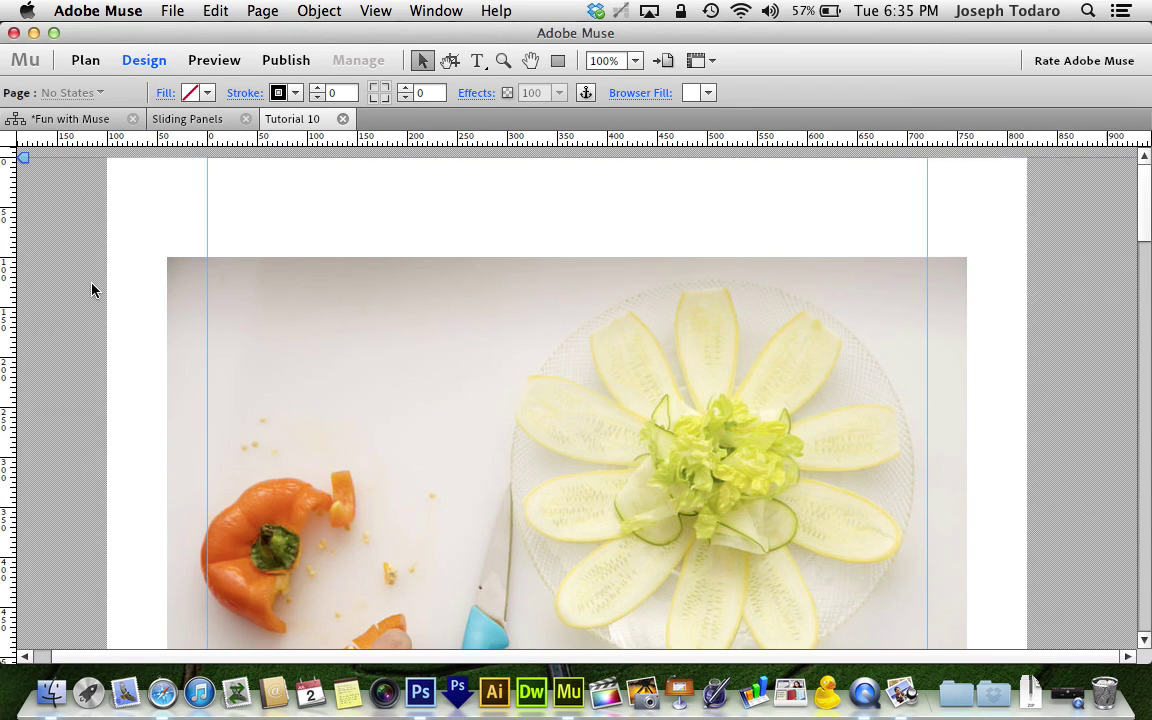
{"action": "scroll", "coordinate": [92, 290], "scroll_direction": "down", "scroll_amount": 4}
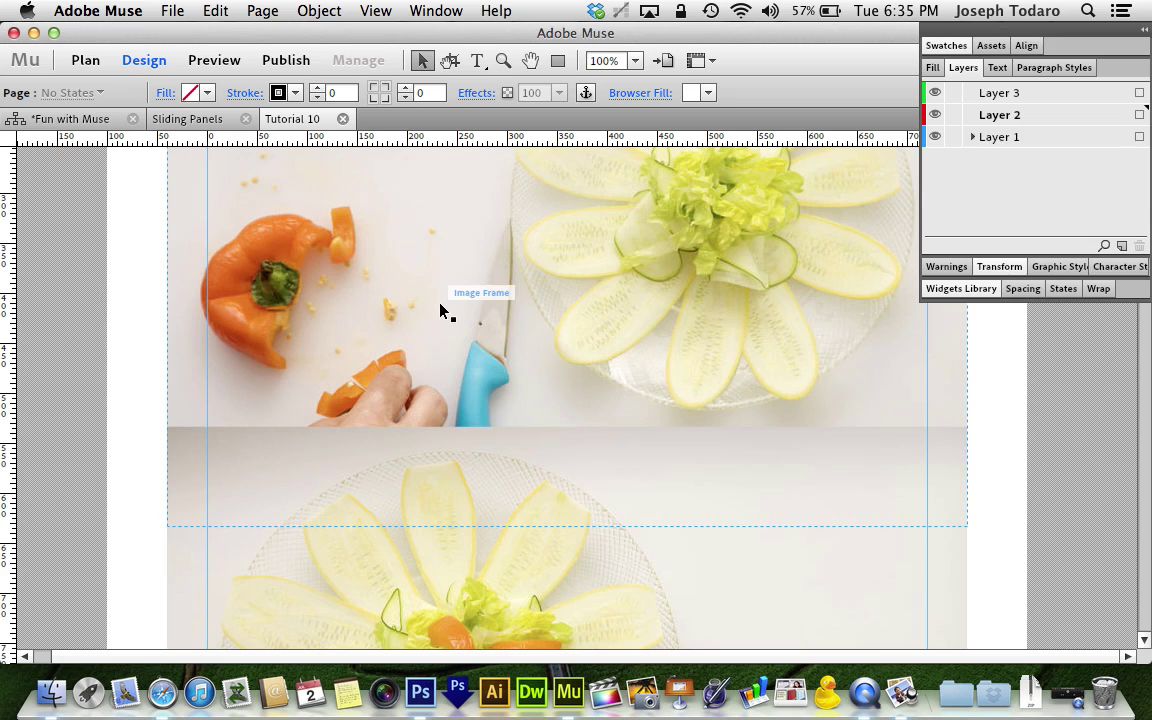
- Drag the top pepper-and-plate image up so it sits flush with the page top
{"action": "left_click", "coordinate": [442, 309]}
{"action": "scroll", "coordinate": [442, 309], "scroll_direction": "up", "scroll_amount": 3}
{"action": "scroll", "coordinate": [442, 310], "scroll_direction": "down", "scroll_amount": 10}
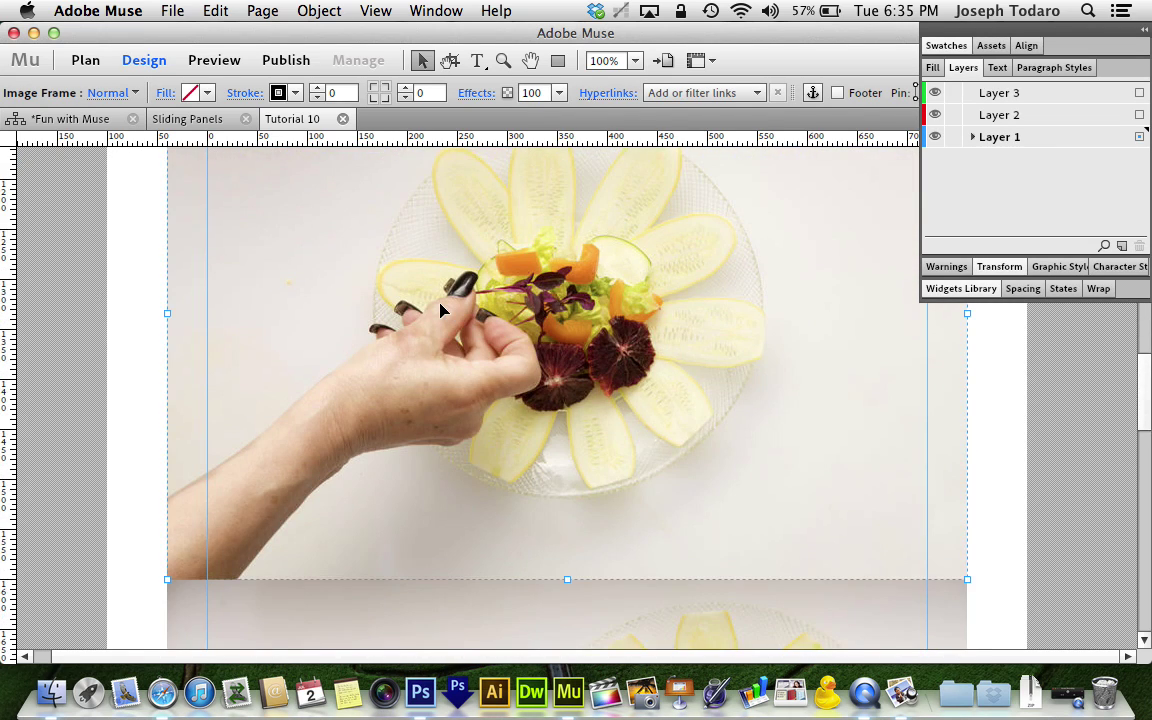
{"action": "scroll", "coordinate": [442, 310], "scroll_direction": "down", "scroll_amount": 5}
{"action": "left_click", "coordinate": [142, 254]}
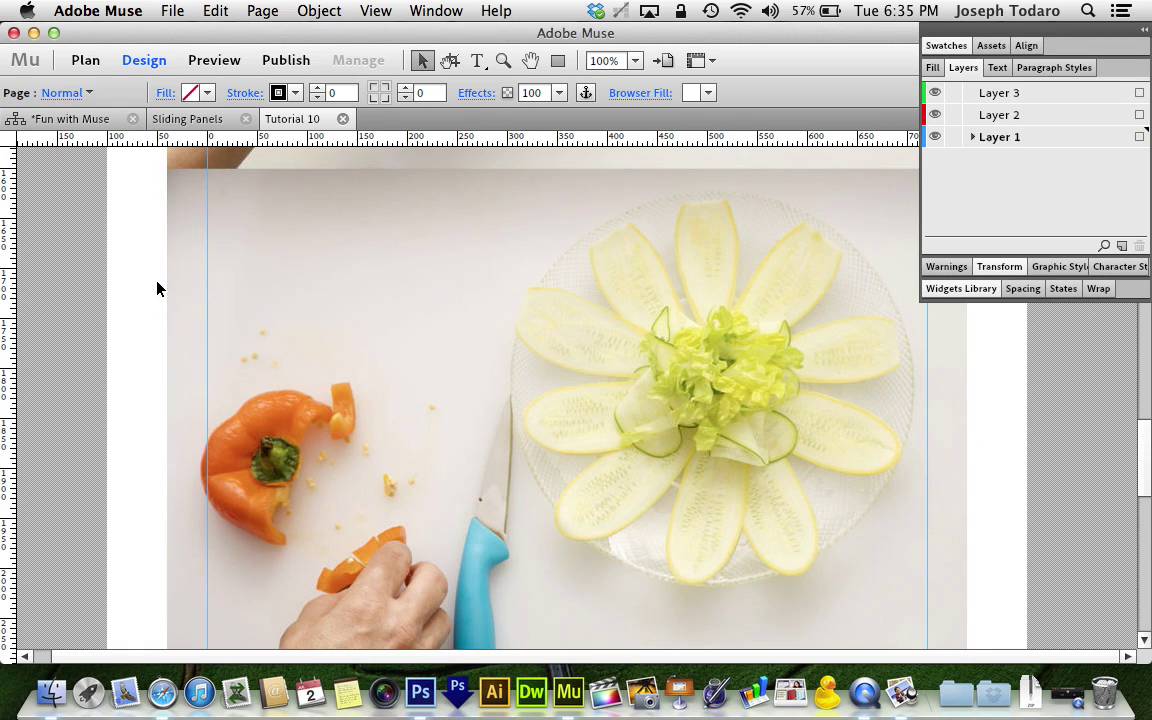
{"action": "scroll", "coordinate": [142, 254], "scroll_direction": "up", "scroll_amount": 1}
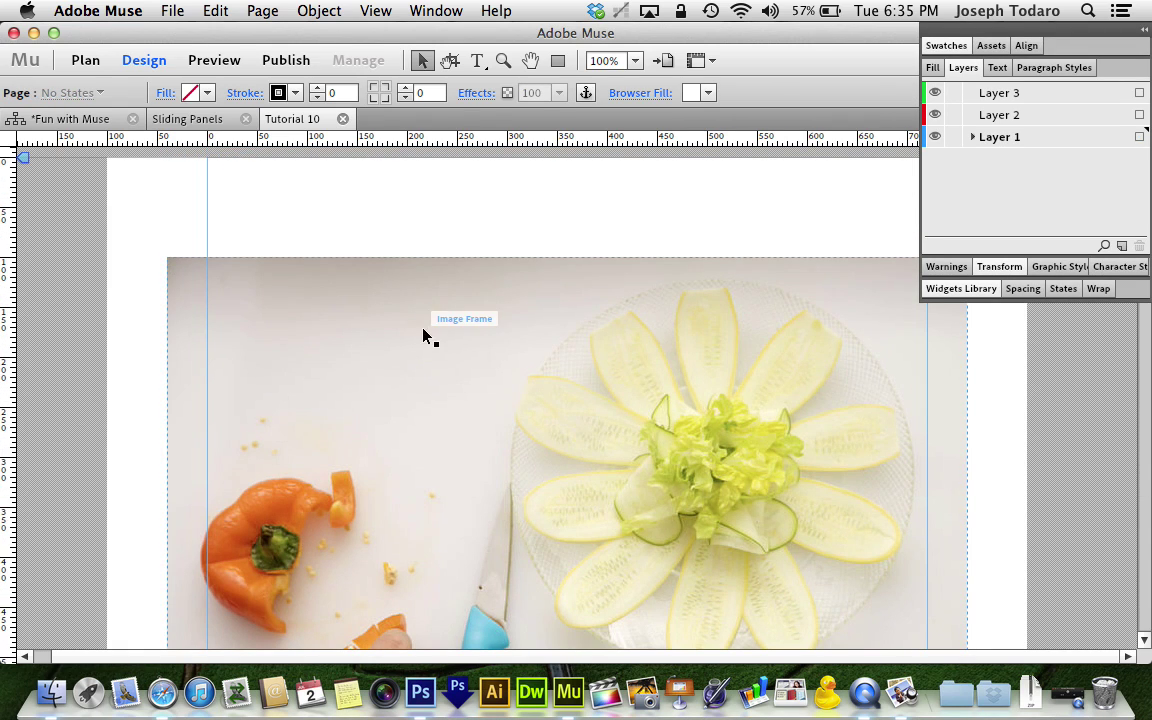
{"action": "left_click", "coordinate": [494, 368]}
{"action": "scroll", "coordinate": [494, 368], "scroll_direction": "down", "scroll_amount": 1}
{"action": "left_click_drag", "start_coordinate": [484, 328], "coordinate": [488, 309]}
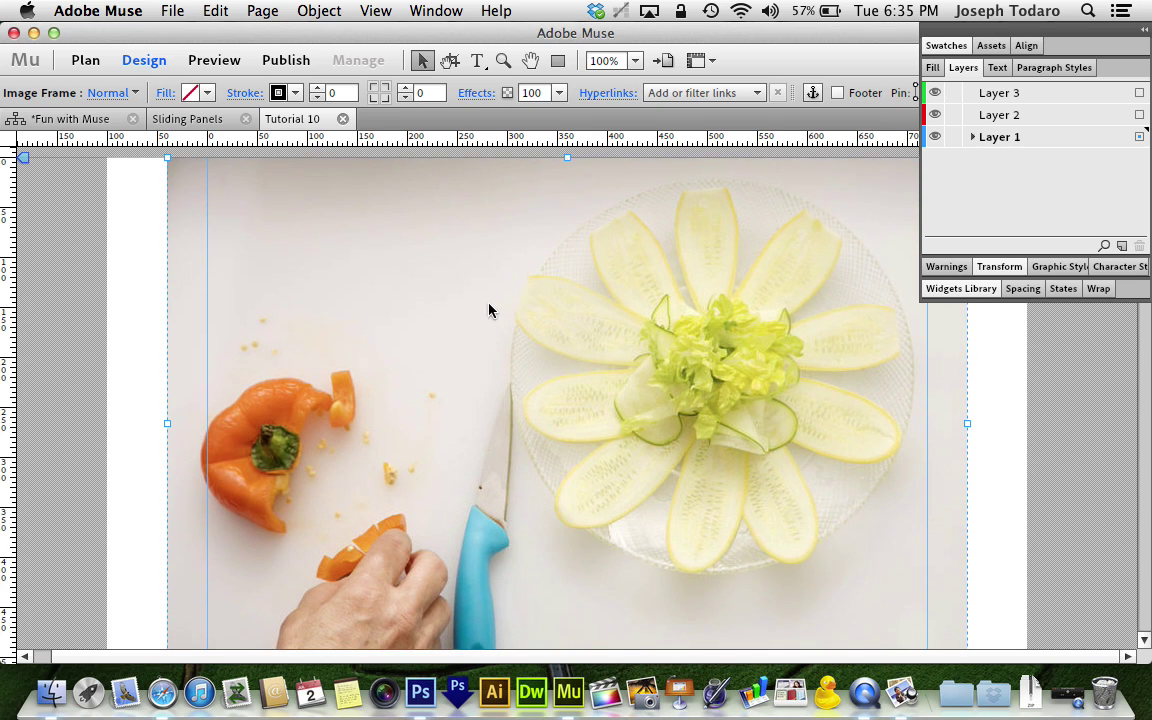
- Select all the stacked image frames on the page with Cmd+A
{"action": "scroll", "coordinate": [486, 398], "scroll_direction": "down", "scroll_amount": 5}
{"action": "scroll", "coordinate": [486, 398], "scroll_direction": "down", "scroll_amount": 10}
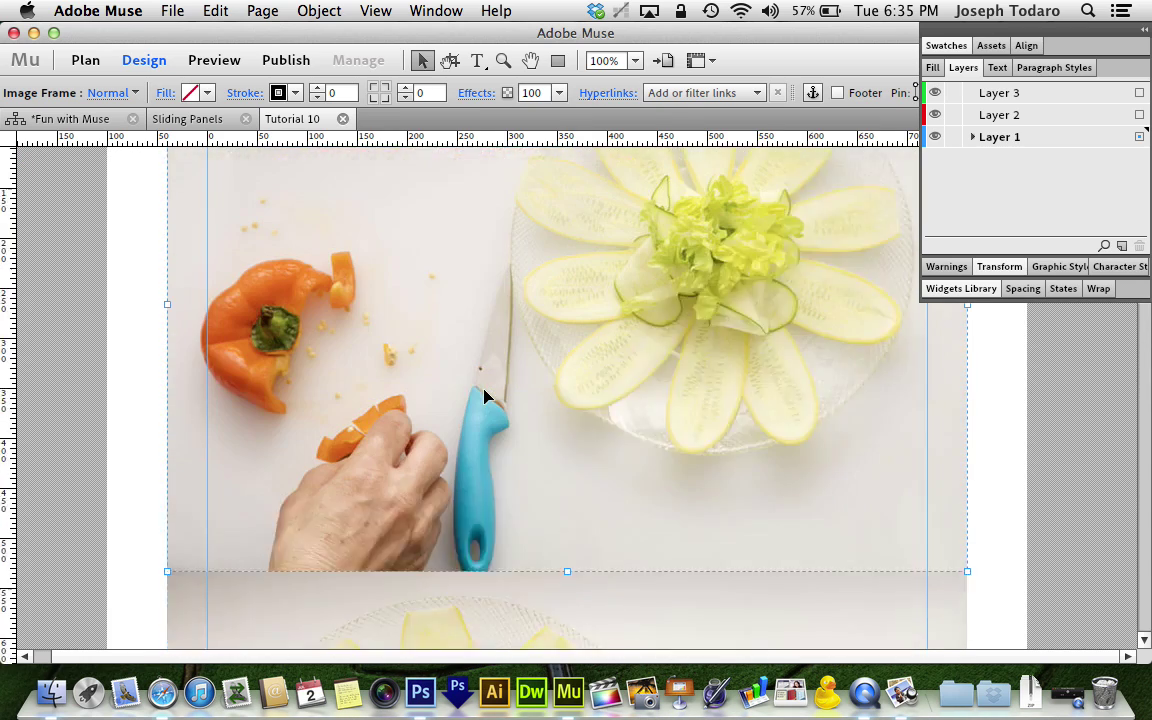
{"action": "scroll", "coordinate": [483, 393], "scroll_direction": "up", "scroll_amount": 2}
{"action": "left_click", "coordinate": [135, 274]}
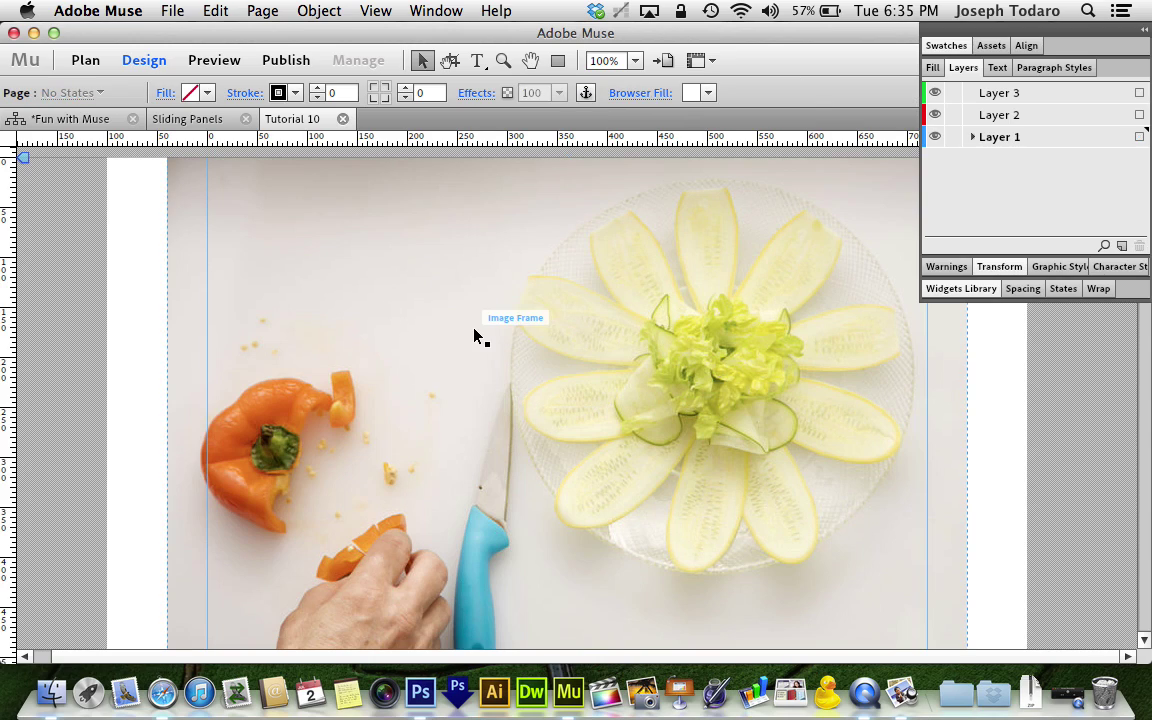
{"action": "left_click", "coordinate": [476, 334]}
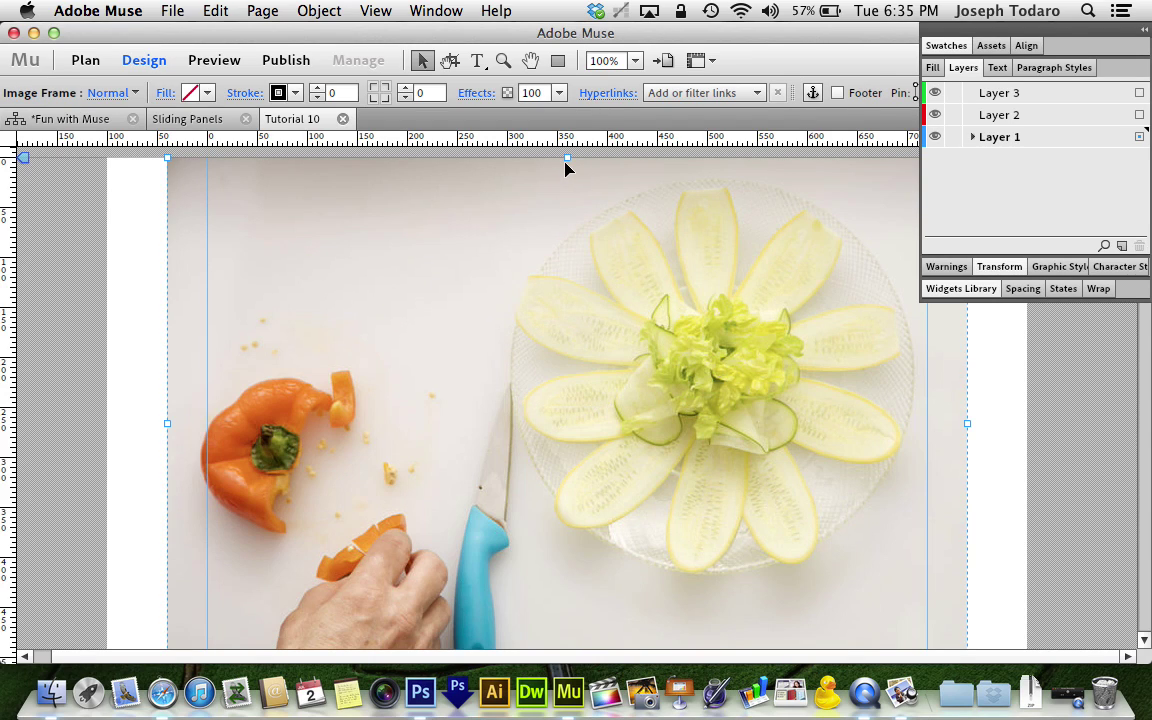
{"action": "key", "text": "super+a"}
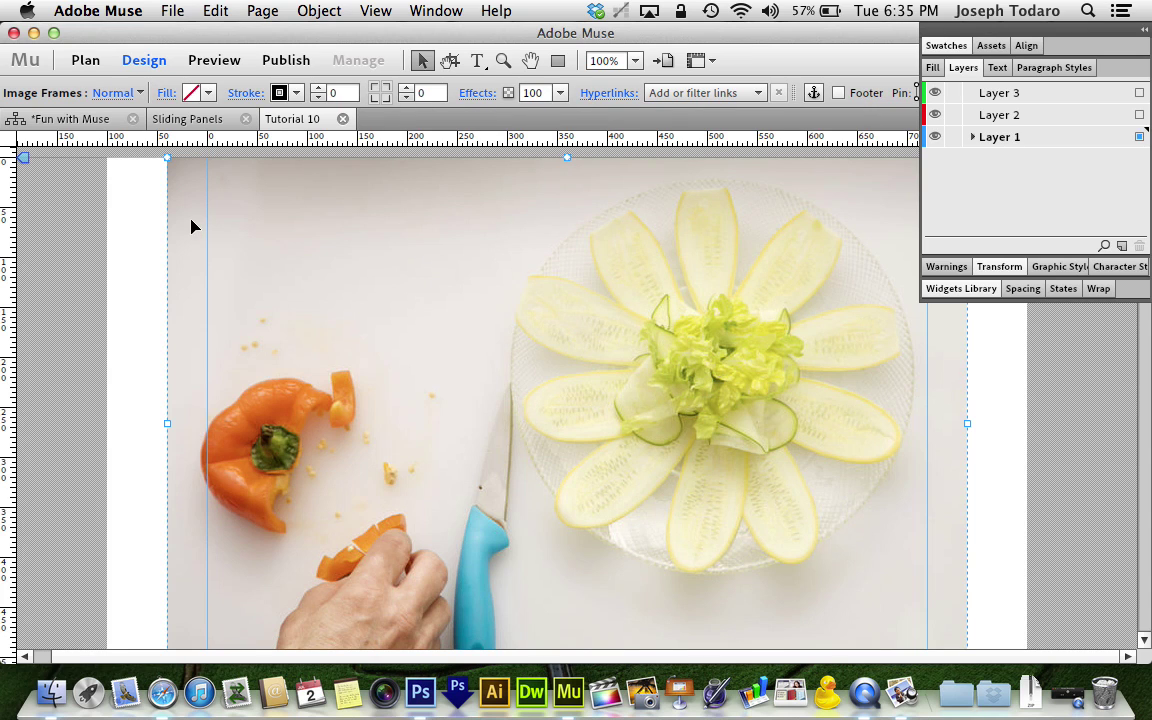
- Enable Scroll Motion with before-key vertical speed 1, horizontal 0, and after-key speeds 0, 0
{"action": "scroll", "coordinate": [117, 254], "scroll_direction": "down", "scroll_amount": 5}
{"action": "scroll", "coordinate": [117, 254], "scroll_direction": "down", "scroll_amount": 5}
{"action": "left_click", "coordinate": [479, 95]}
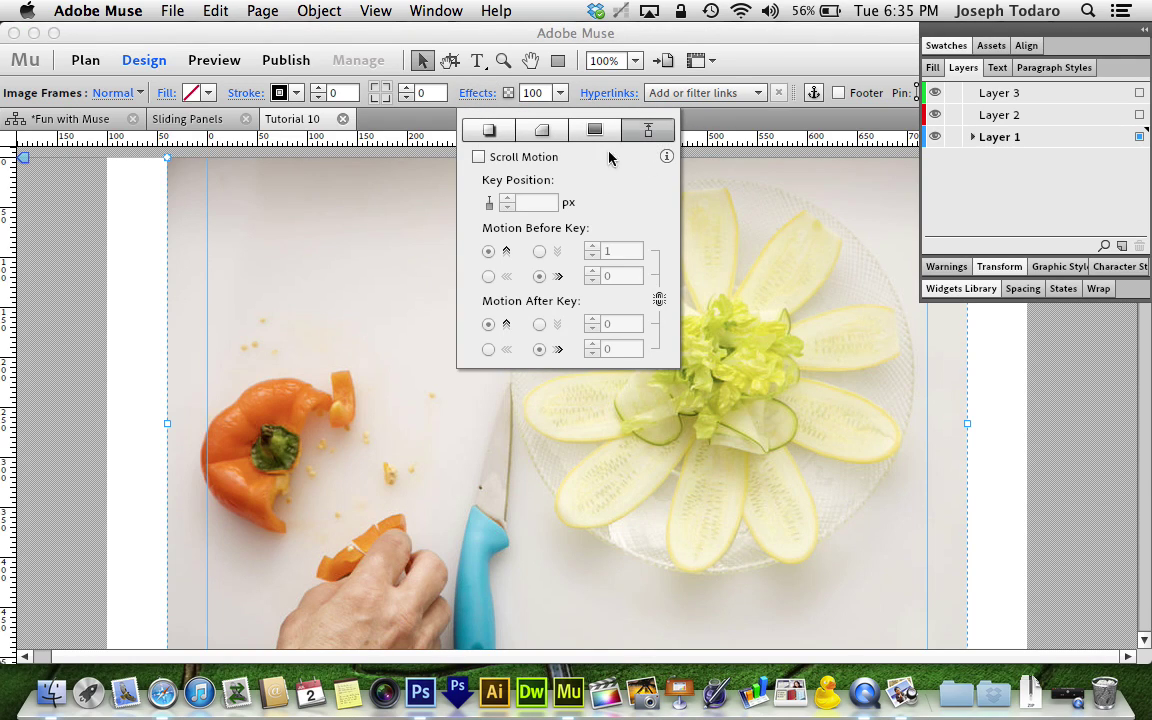
{"action": "left_click", "coordinate": [479, 157]}
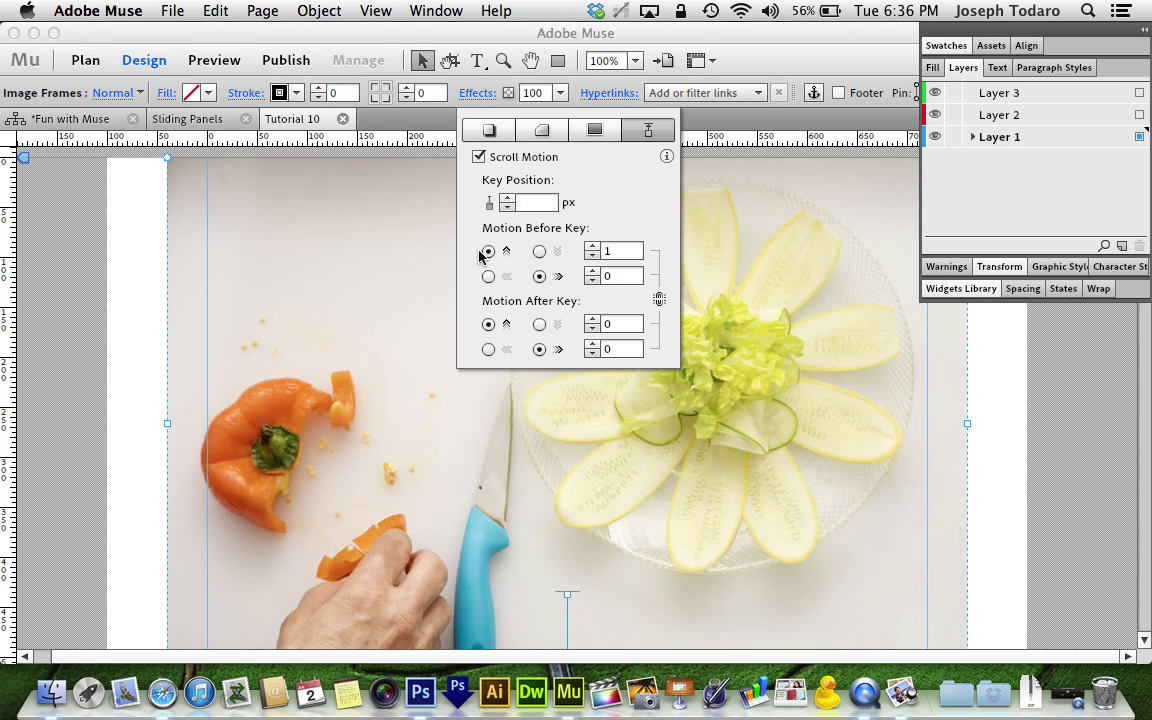
{"action": "left_click", "coordinate": [632, 251]}
{"action": "left_click", "coordinate": [621, 271]}
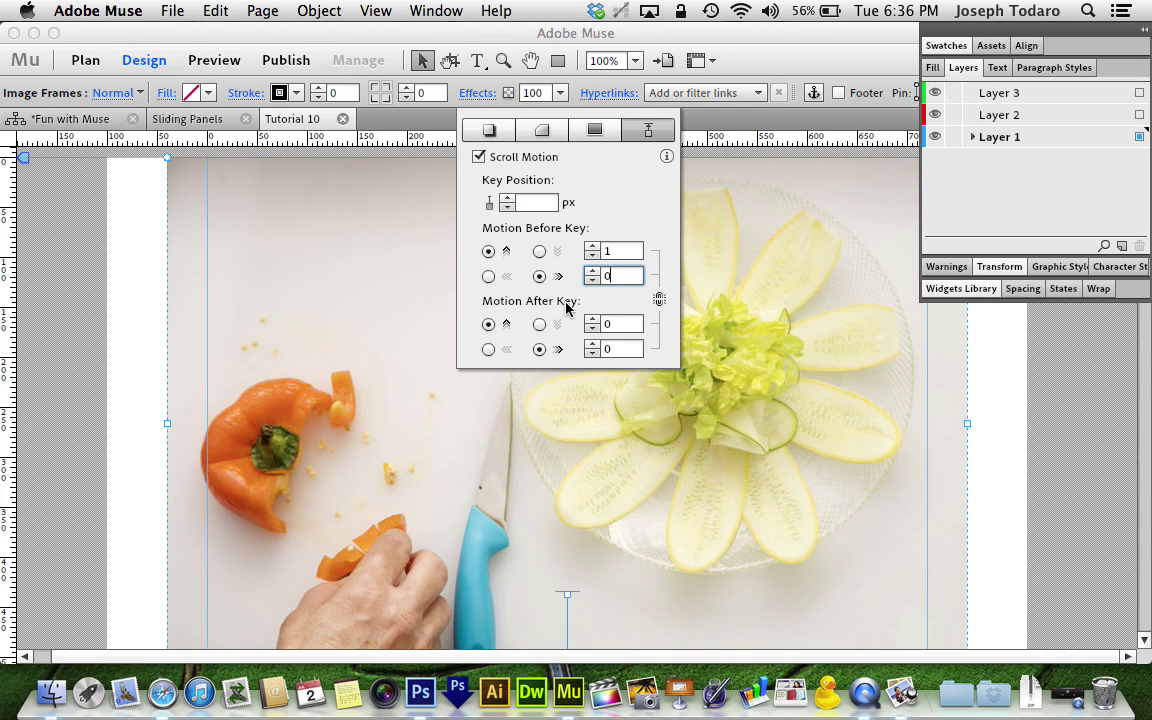
{"action": "left_click", "coordinate": [630, 326]}
{"action": "left_click", "coordinate": [621, 349]}
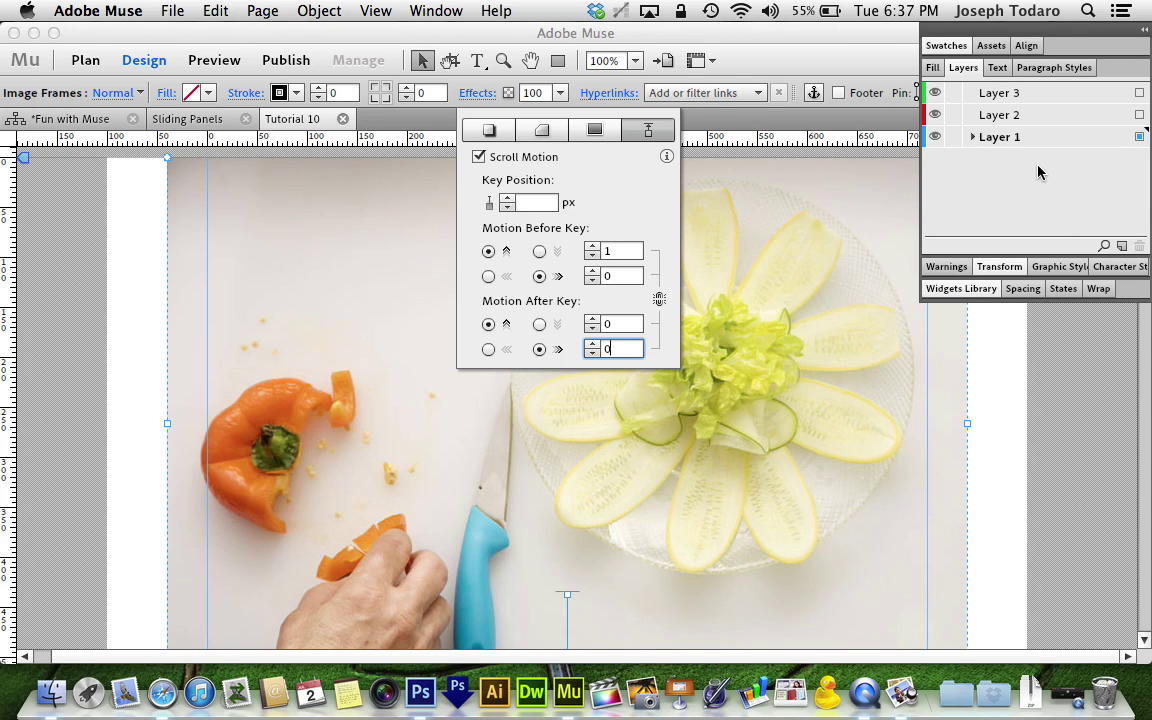
{"action": "left_click", "coordinate": [976, 139]}
{"action": "left_click", "coordinate": [974, 138]}
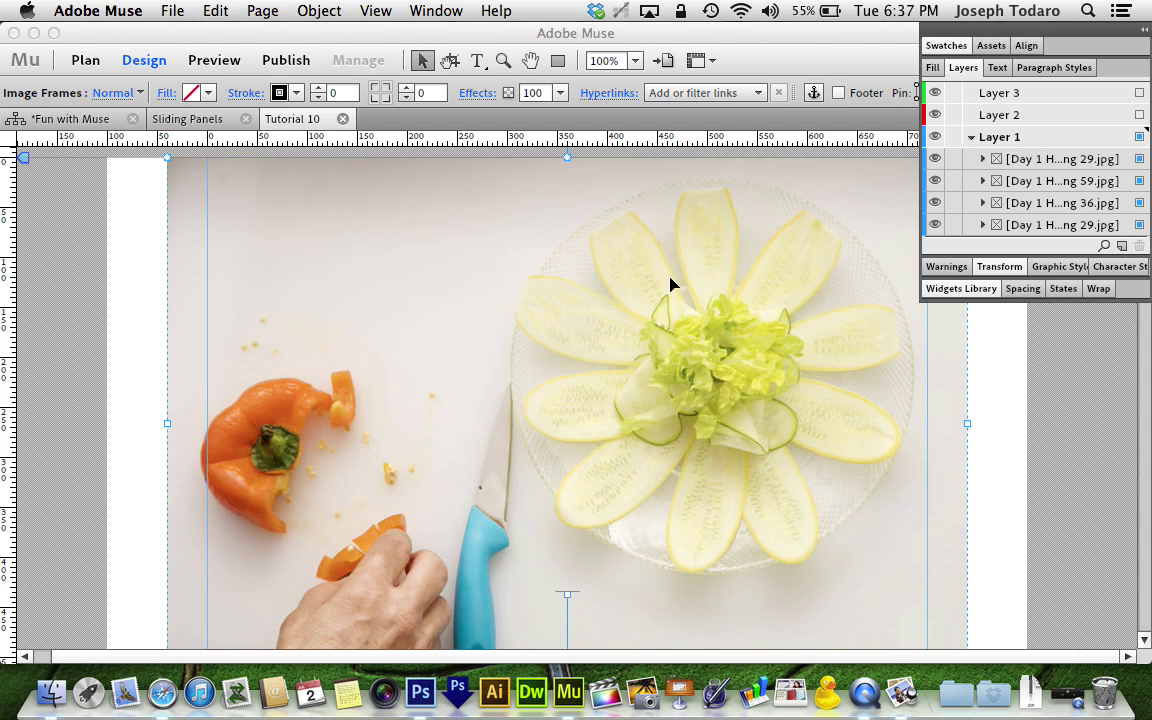
{"action": "scroll", "coordinate": [670, 287], "scroll_direction": "down", "scroll_amount": 8}
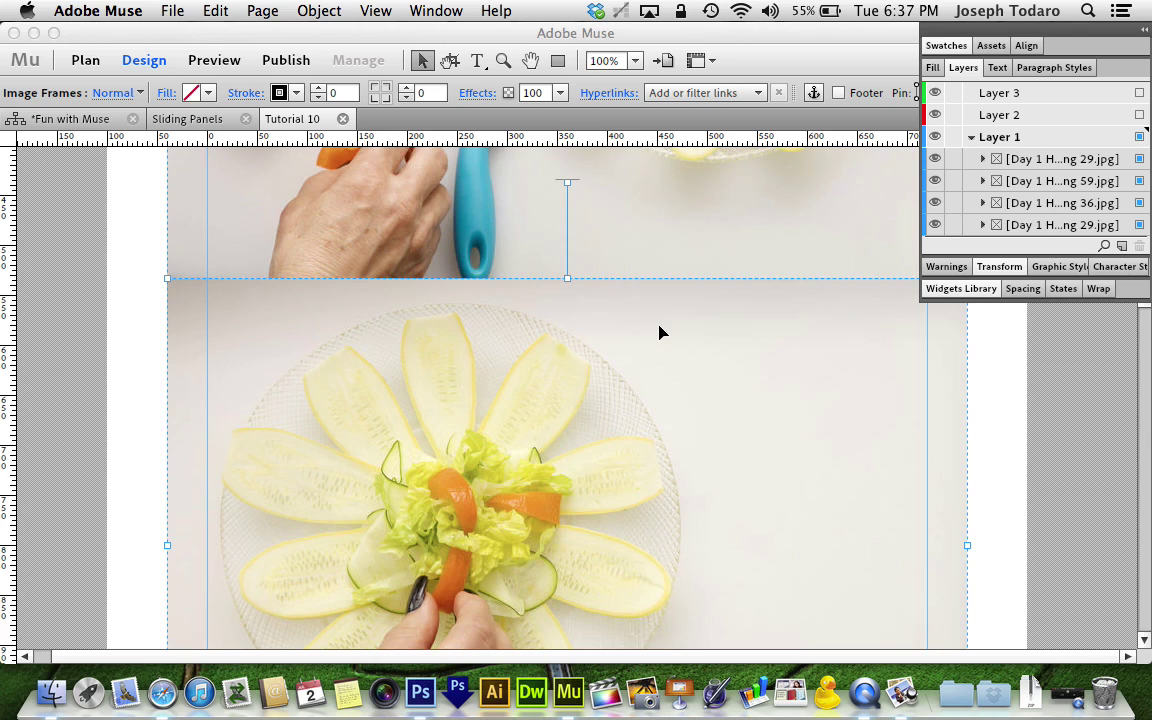
{"action": "scroll", "coordinate": [659, 333], "scroll_direction": "down", "scroll_amount": 12}
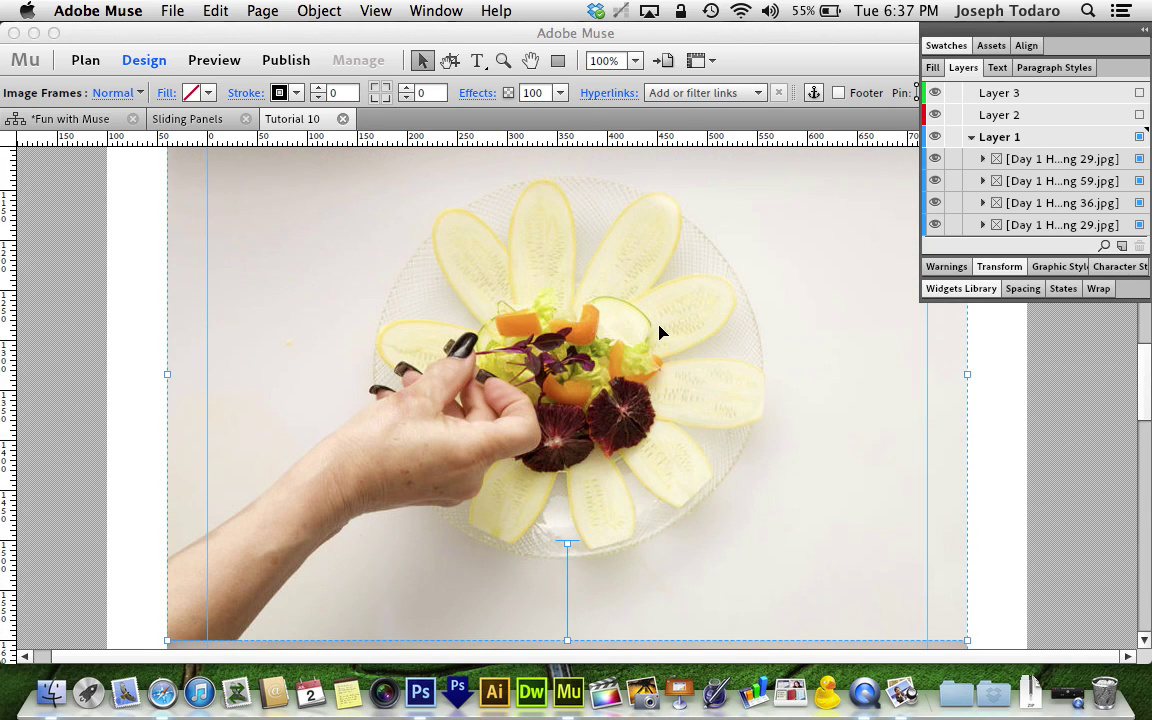
{"action": "scroll", "coordinate": [659, 333], "scroll_direction": "down", "scroll_amount": 12}
{"action": "scroll", "coordinate": [659, 333], "scroll_direction": "up", "scroll_amount": 5}
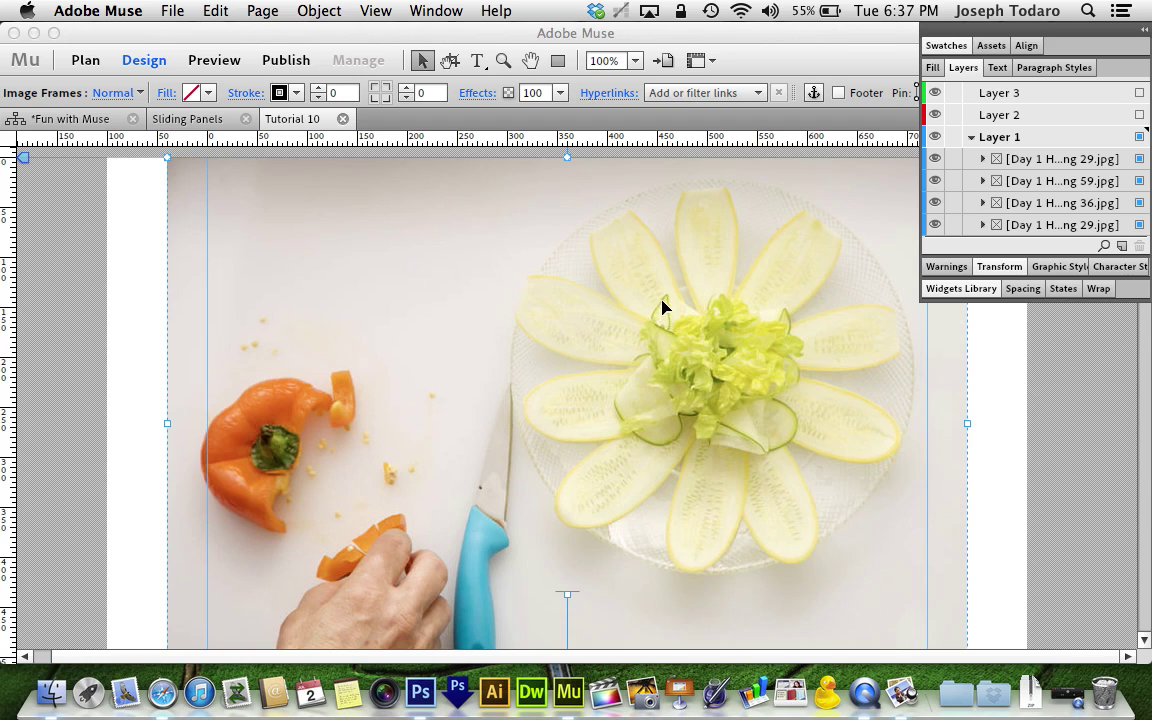
- Move the first photo's scroll-motion key position to its top edge
{"action": "left_click_drag", "start_coordinate": [656, 200], "coordinate": [660, 342]}
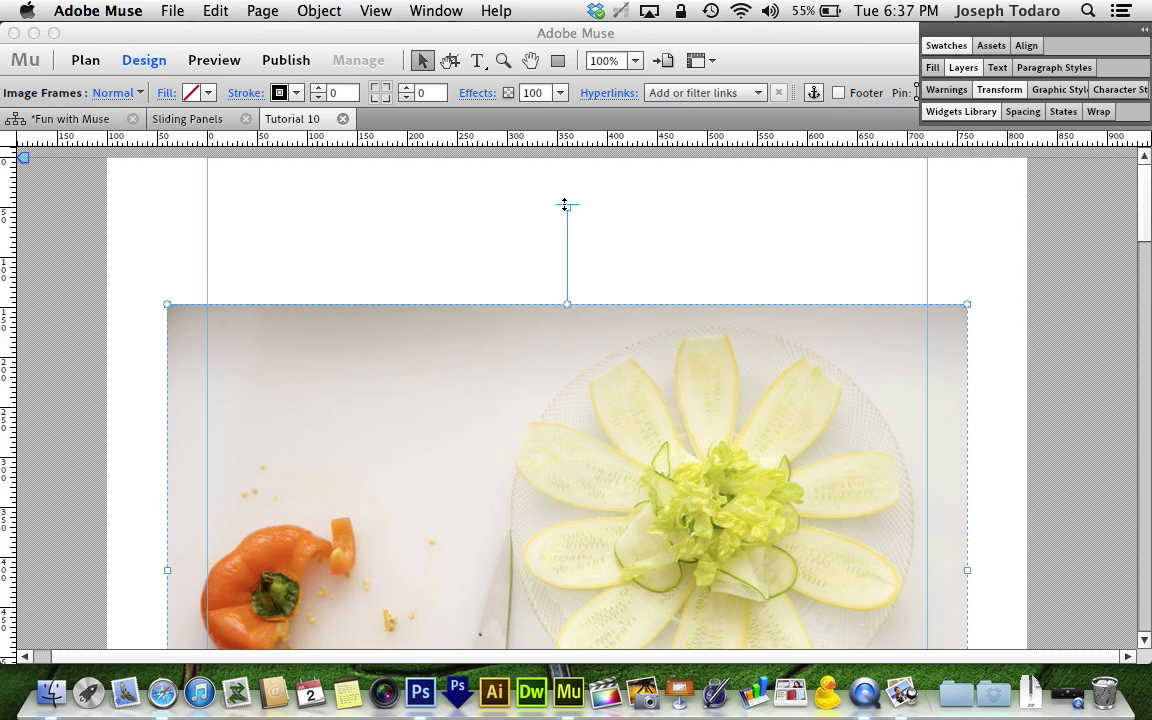
{"action": "mouse_move", "coordinate": [565, 207]}
{"action": "left_mouse_down"}
{"action": "mouse_move", "coordinate": [576, 304]}
{"action": "mouse_move", "coordinate": [573, 219]}
{"action": "left_mouse_up"}
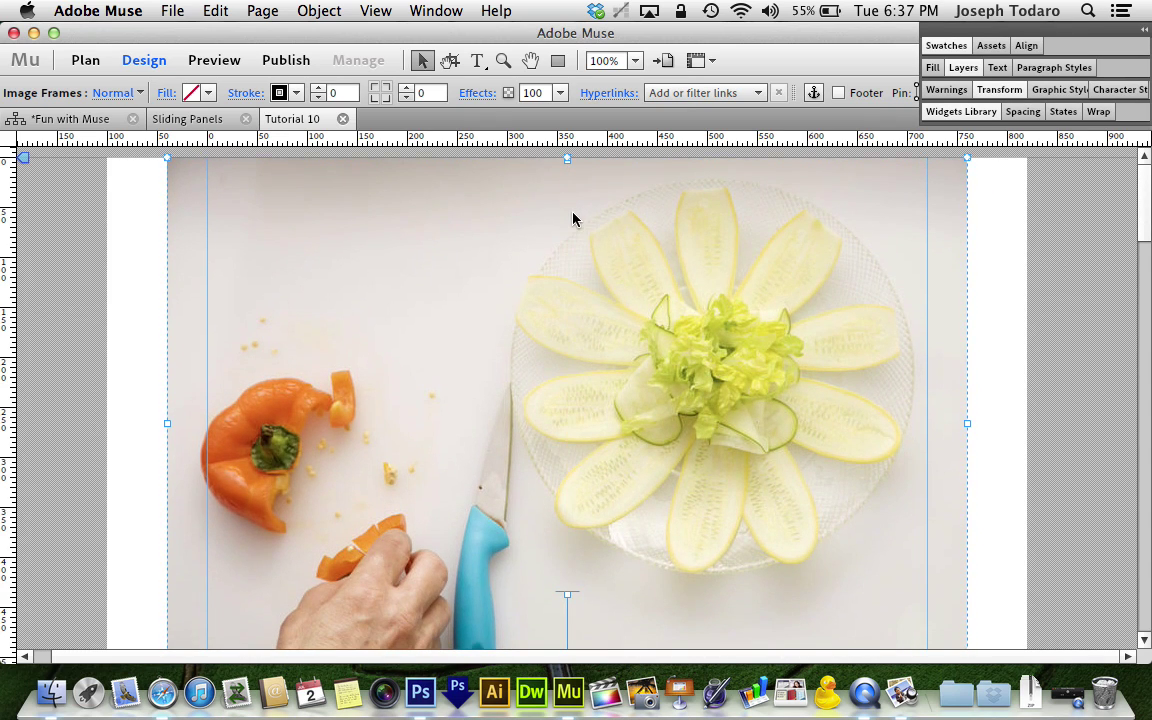
{"action": "scroll", "coordinate": [126, 373], "scroll_direction": "down", "scroll_amount": 6}
{"action": "scroll", "coordinate": [126, 374], "scroll_direction": "up", "scroll_amount": 2}
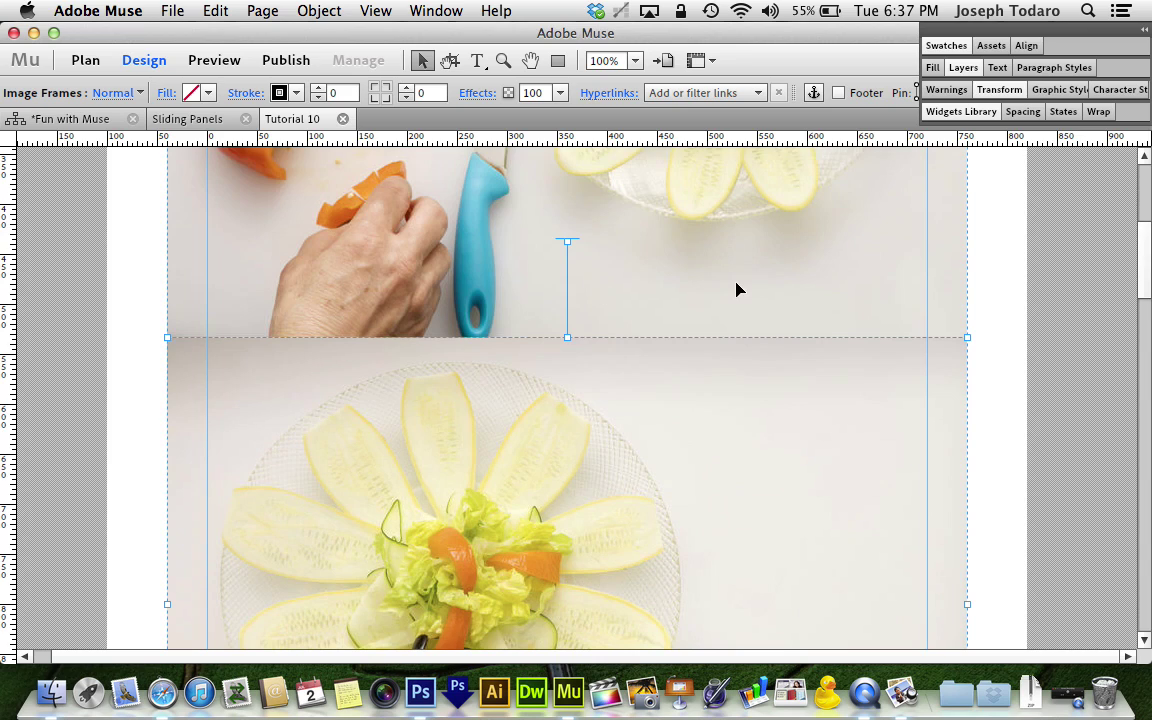
- Set the second, third and fourth photos' key positions at their top edges, then preview in Safari
{"action": "left_click_drag", "start_coordinate": [568, 241], "coordinate": [562, 339]}
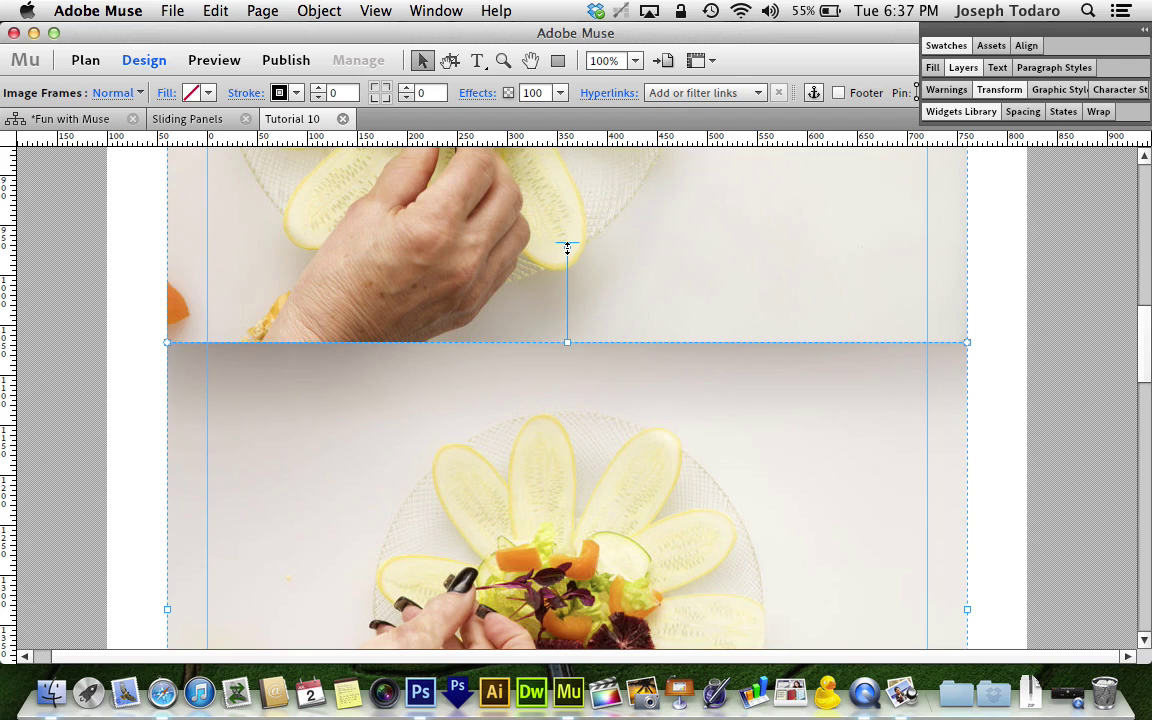
{"action": "left_click_drag", "start_coordinate": [567, 248], "coordinate": [566, 342]}
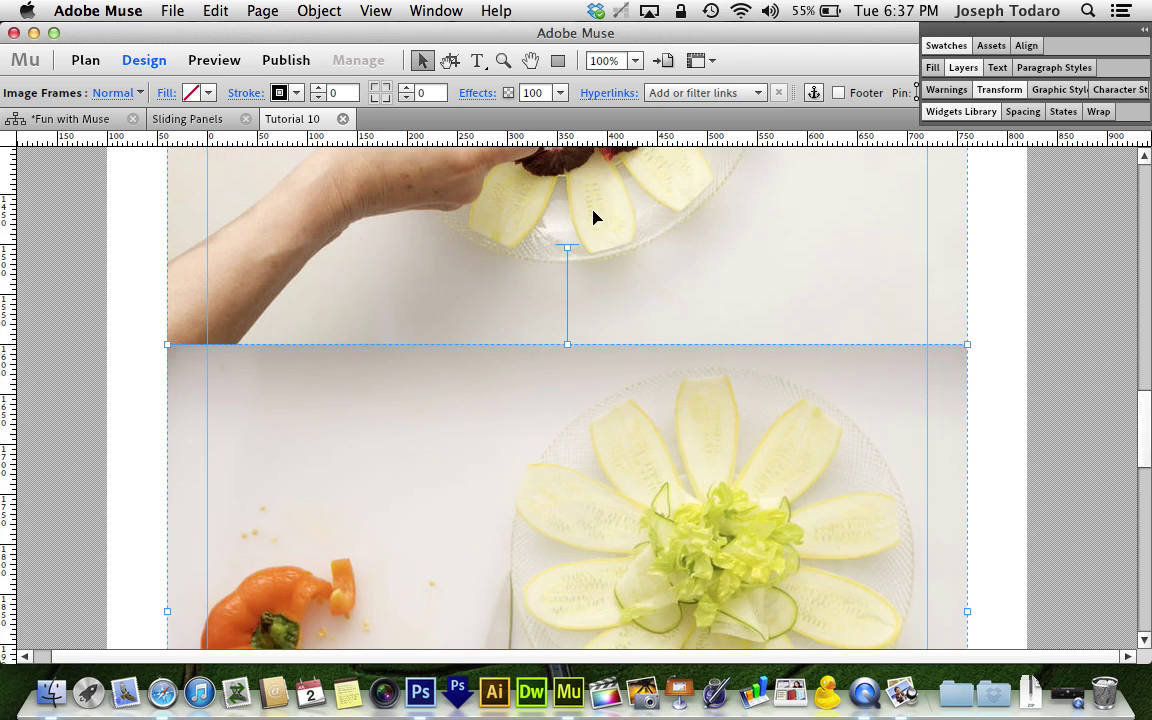
{"action": "left_click_drag", "start_coordinate": [567, 257], "coordinate": [566, 344]}
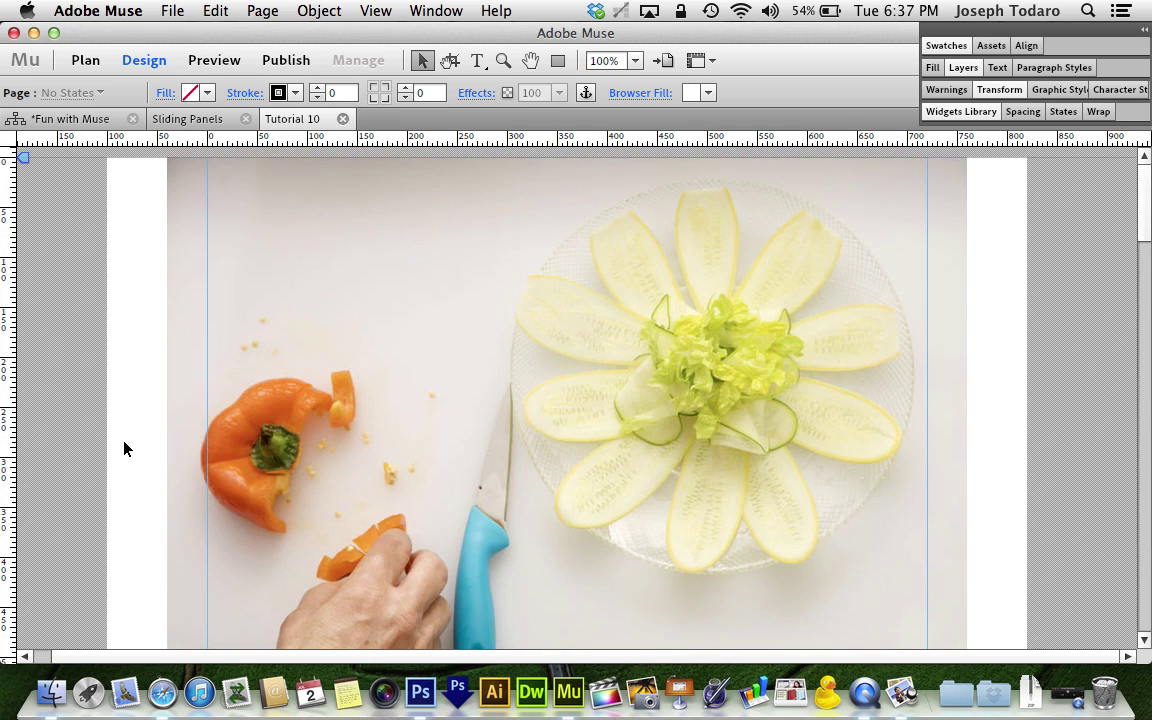
{"action": "key", "text": "super+alt+e"}
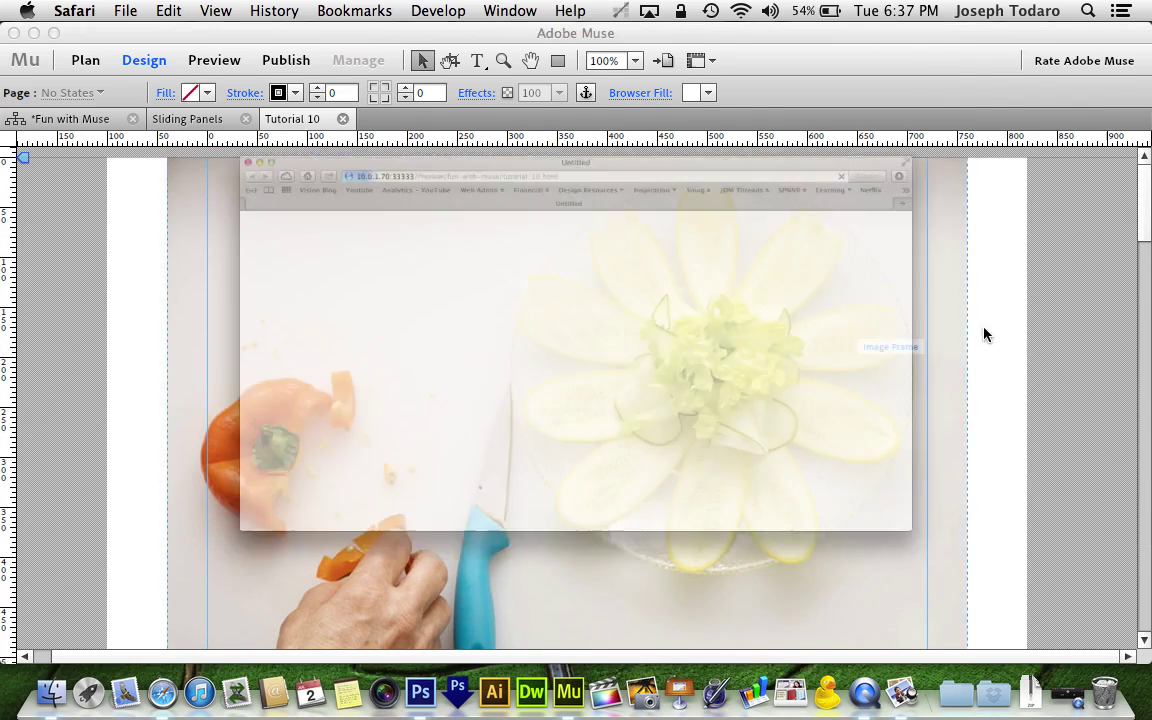
{"action": "scroll", "coordinate": [1036, 324], "scroll_direction": "down", "scroll_amount": 5}
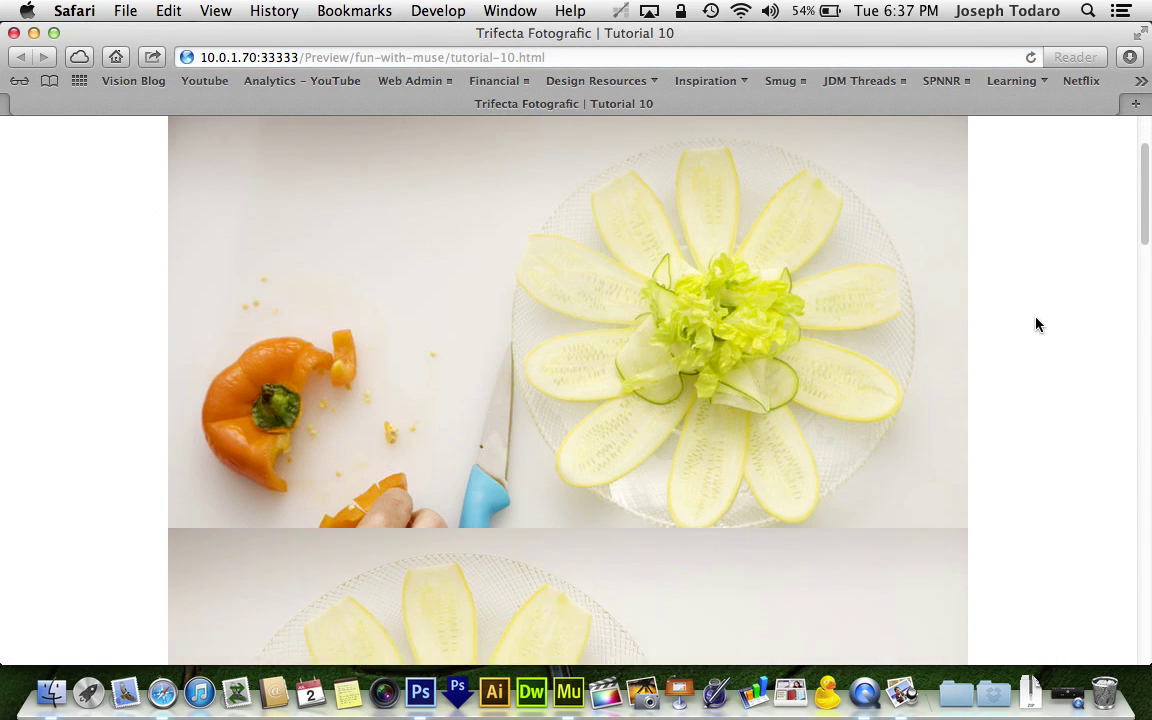
{"action": "scroll", "coordinate": [1036, 324], "scroll_direction": "down", "scroll_amount": 4}
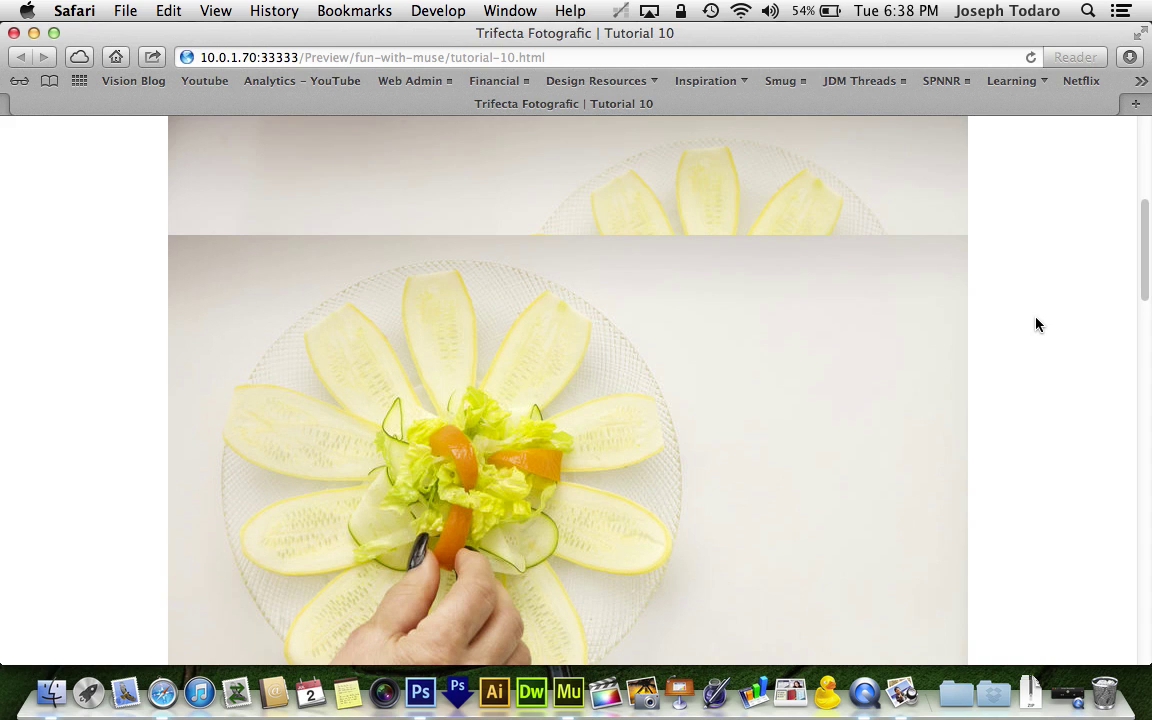
{"action": "scroll", "coordinate": [1036, 324], "scroll_direction": "up", "scroll_amount": 3}
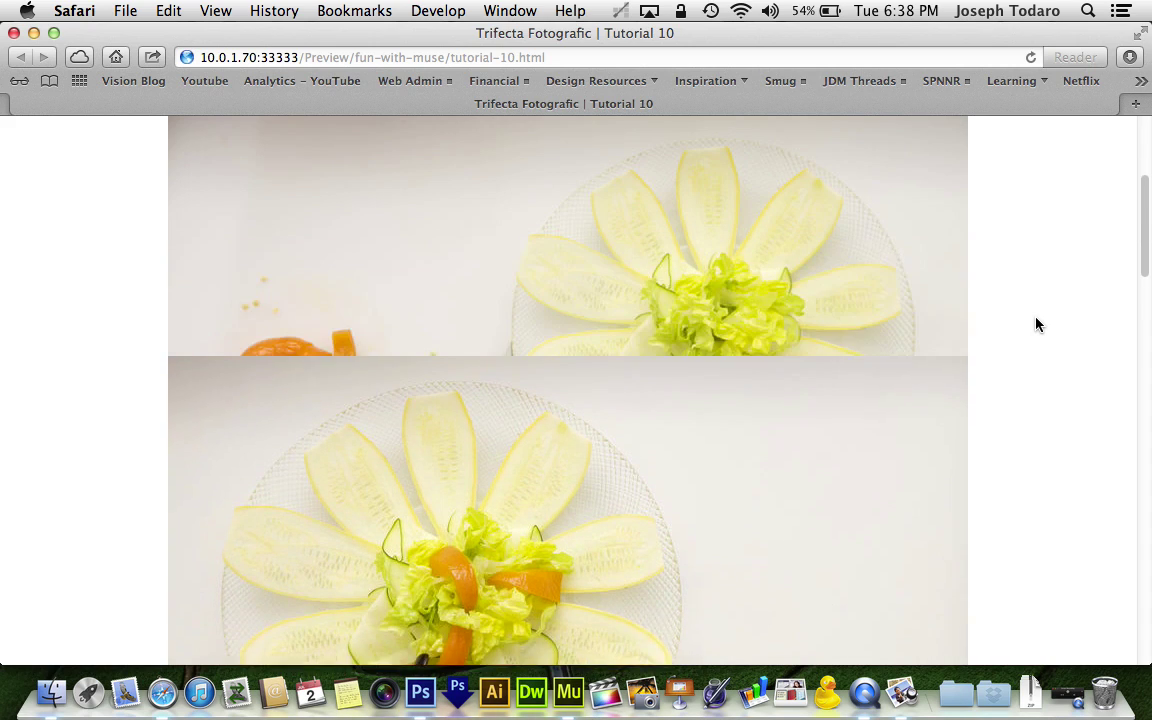
{"action": "scroll", "coordinate": [1036, 324], "scroll_direction": "down", "scroll_amount": 5}
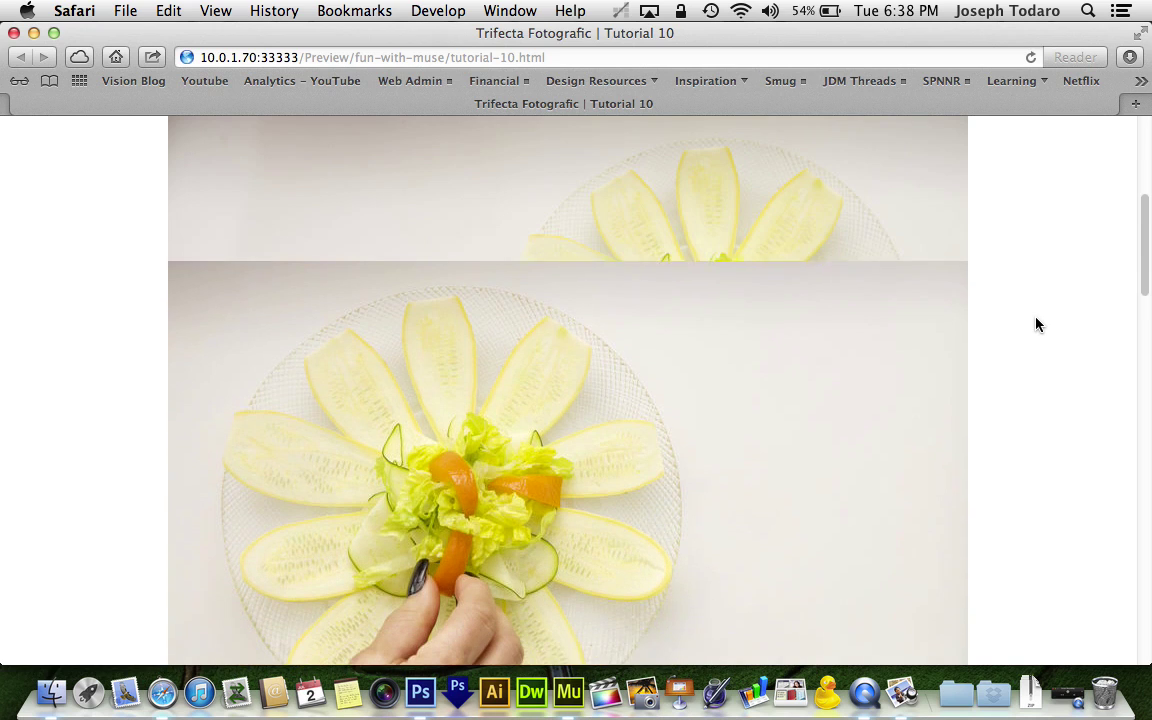
{"action": "scroll", "coordinate": [1036, 324], "scroll_direction": "down", "scroll_amount": 1}
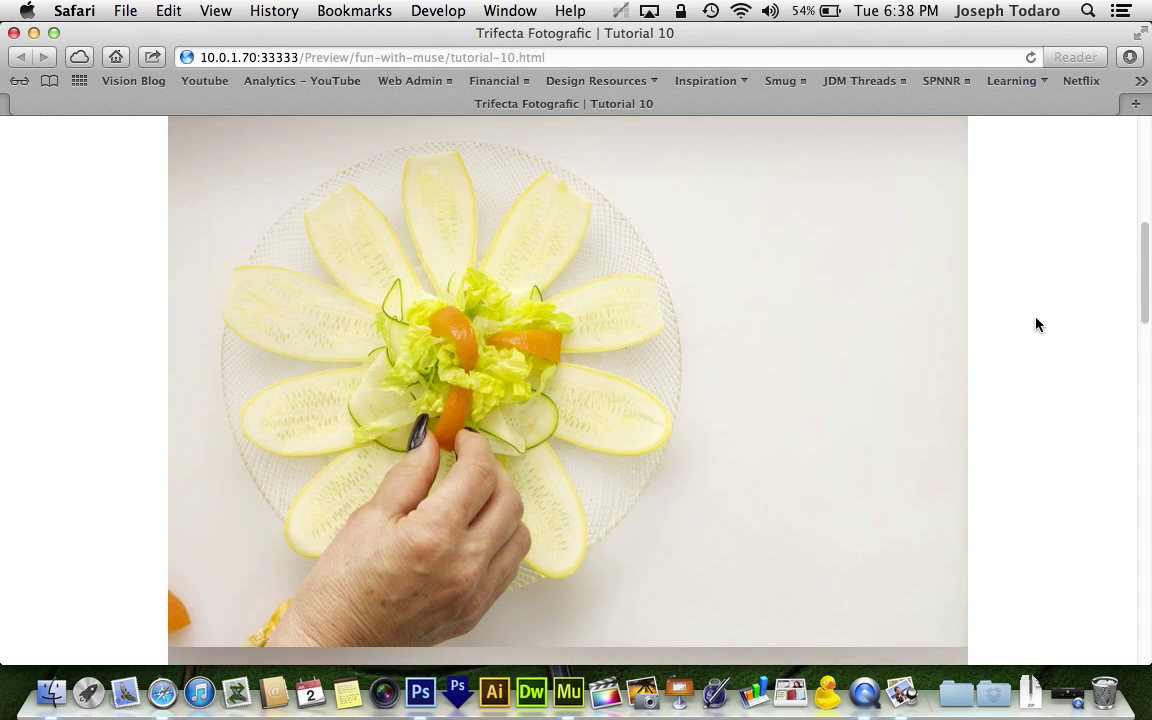
{"action": "scroll", "coordinate": [1036, 324], "scroll_direction": "down", "scroll_amount": 12}
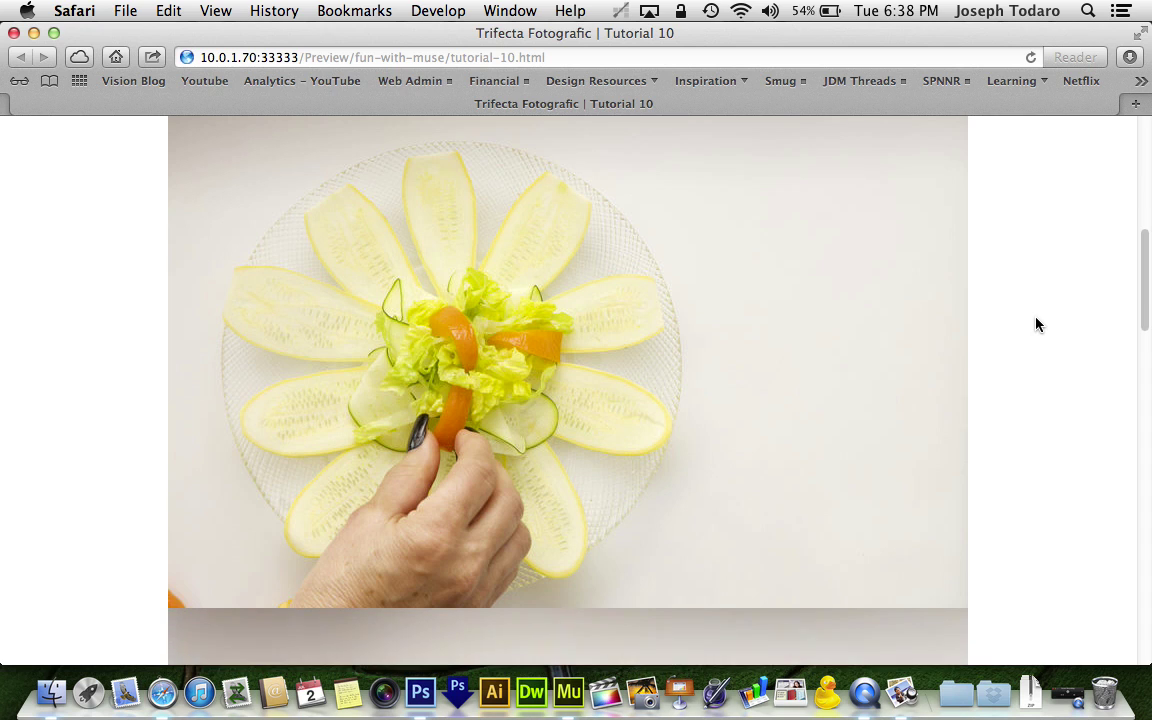
{"action": "scroll", "coordinate": [1036, 324], "scroll_direction": "down", "scroll_amount": 10}
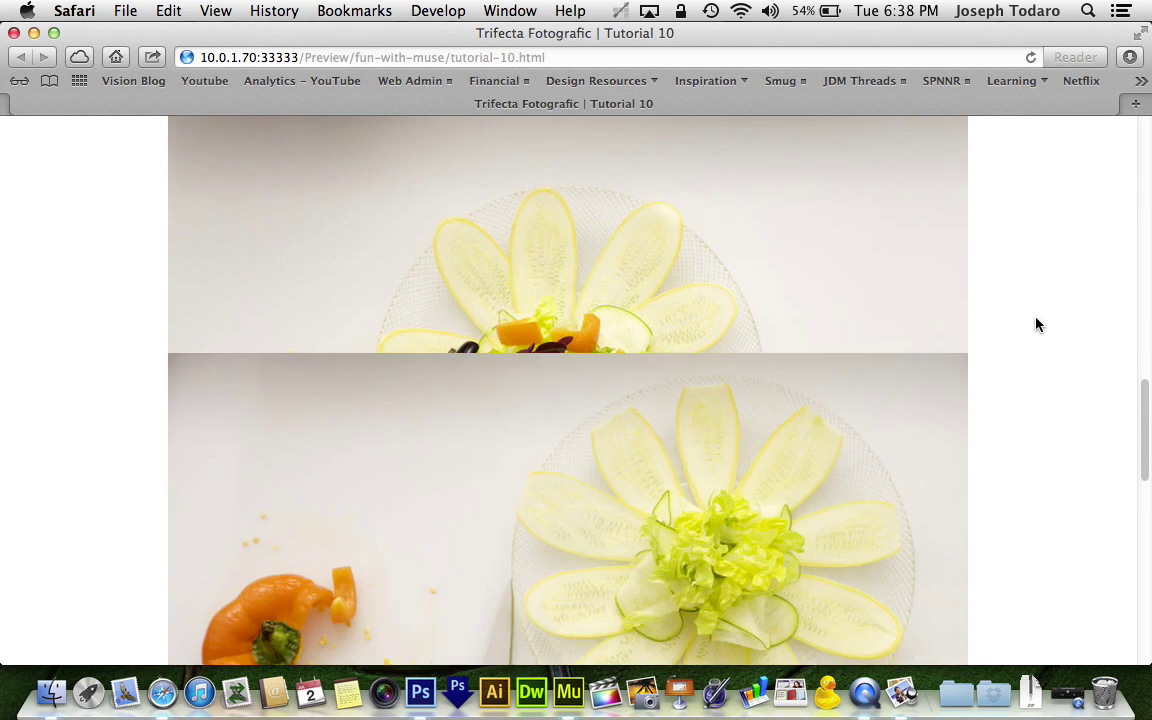
{"action": "scroll", "coordinate": [1036, 324], "scroll_direction": "up", "scroll_amount": 6}
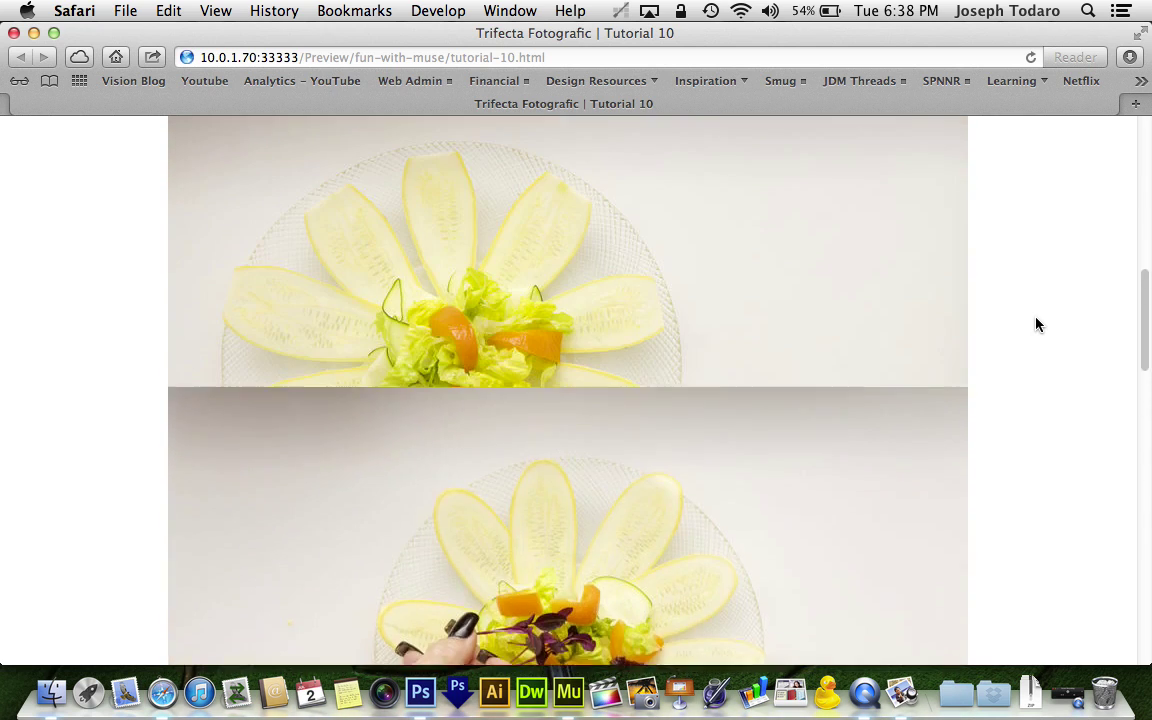
{"action": "scroll", "coordinate": [1036, 323], "scroll_direction": "down", "scroll_amount": 5}
{"action": "scroll", "coordinate": [1036, 323], "scroll_direction": "down", "scroll_amount": 3}
{"action": "scroll", "coordinate": [1036, 323], "scroll_direction": "up", "scroll_amount": 5}
{"action": "scroll", "coordinate": [1036, 323], "scroll_direction": "down", "scroll_amount": 5}
{"action": "scroll", "coordinate": [1036, 323], "scroll_direction": "up", "scroll_amount": 2}
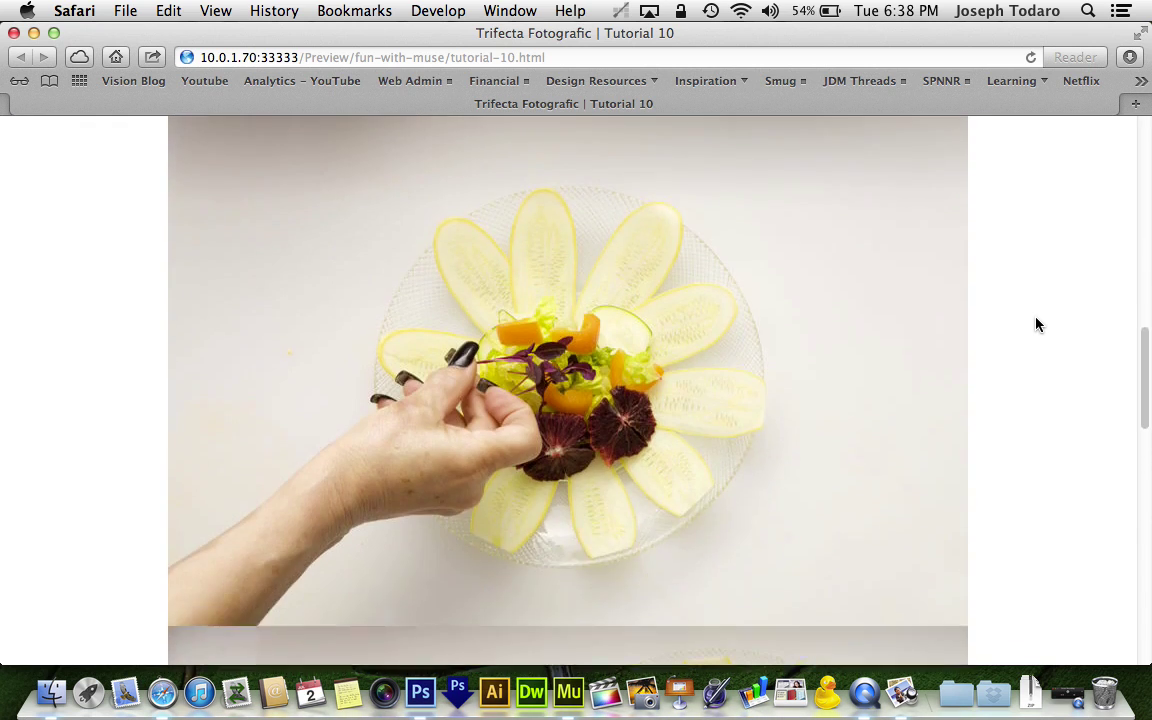
{"action": "scroll", "coordinate": [1036, 323], "scroll_direction": "down", "scroll_amount": 3}
{"action": "scroll", "coordinate": [1036, 323], "scroll_direction": "up", "scroll_amount": 8}
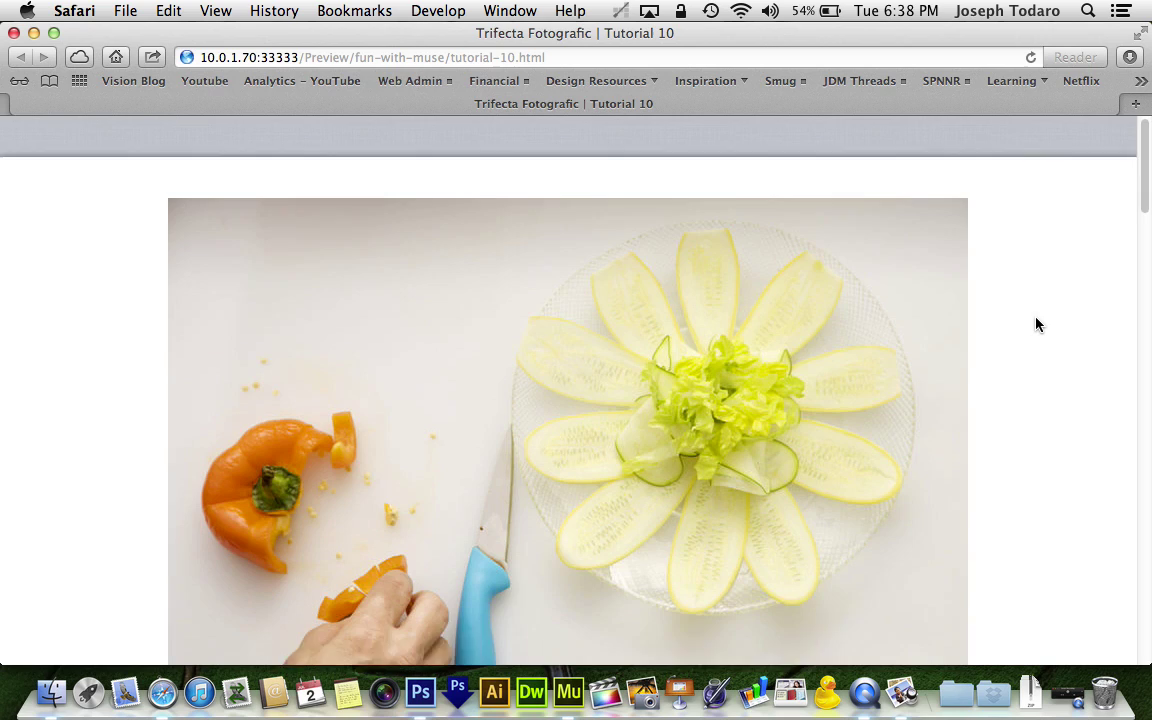
{"action": "scroll", "coordinate": [1036, 323], "scroll_direction": "down", "scroll_amount": 2}
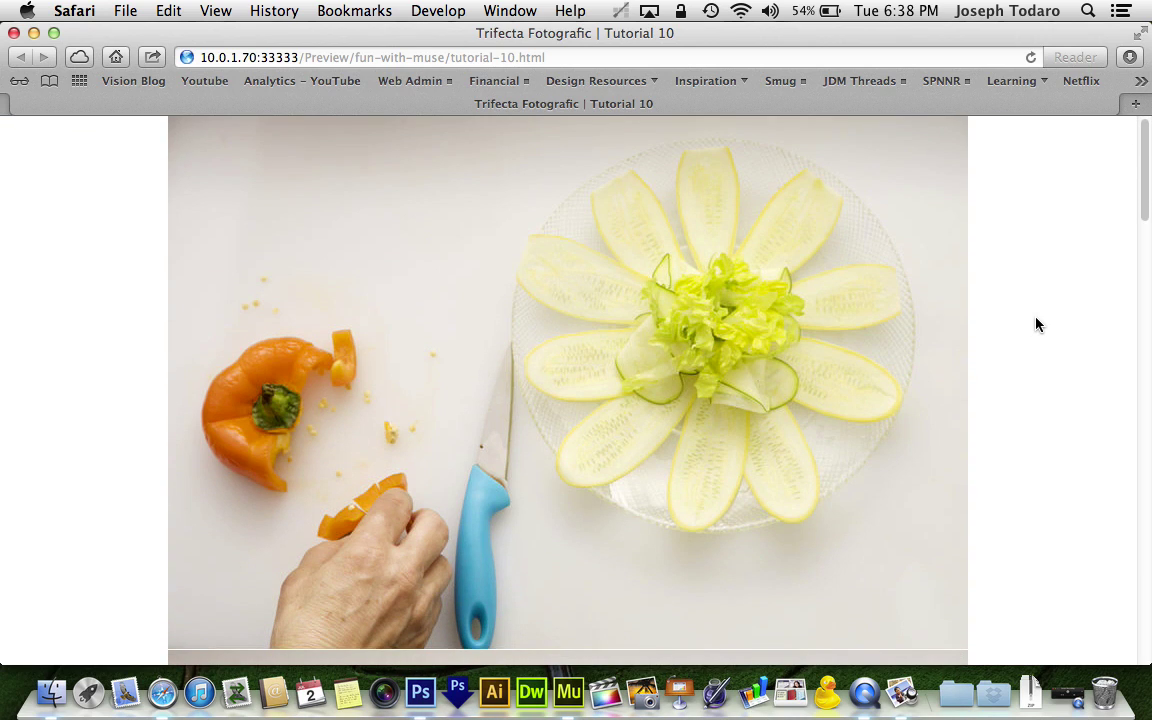